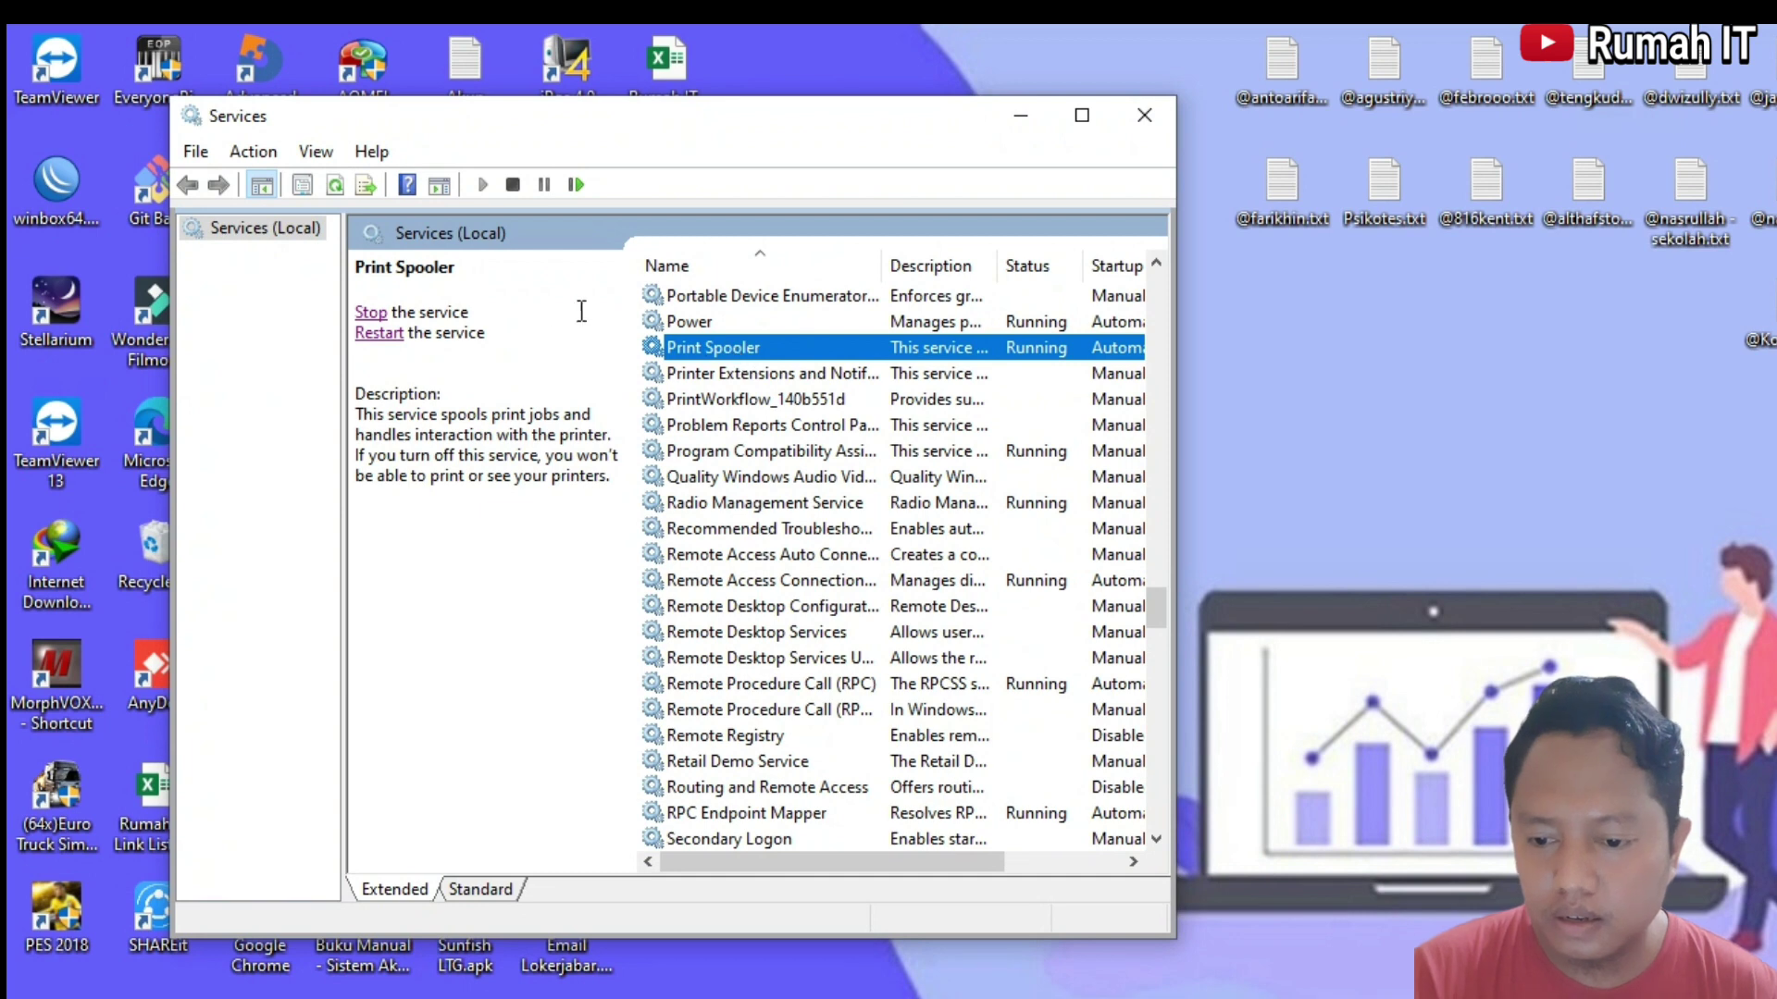
Stop the Print Spooler service and minimize the Services window.
click(374, 314)
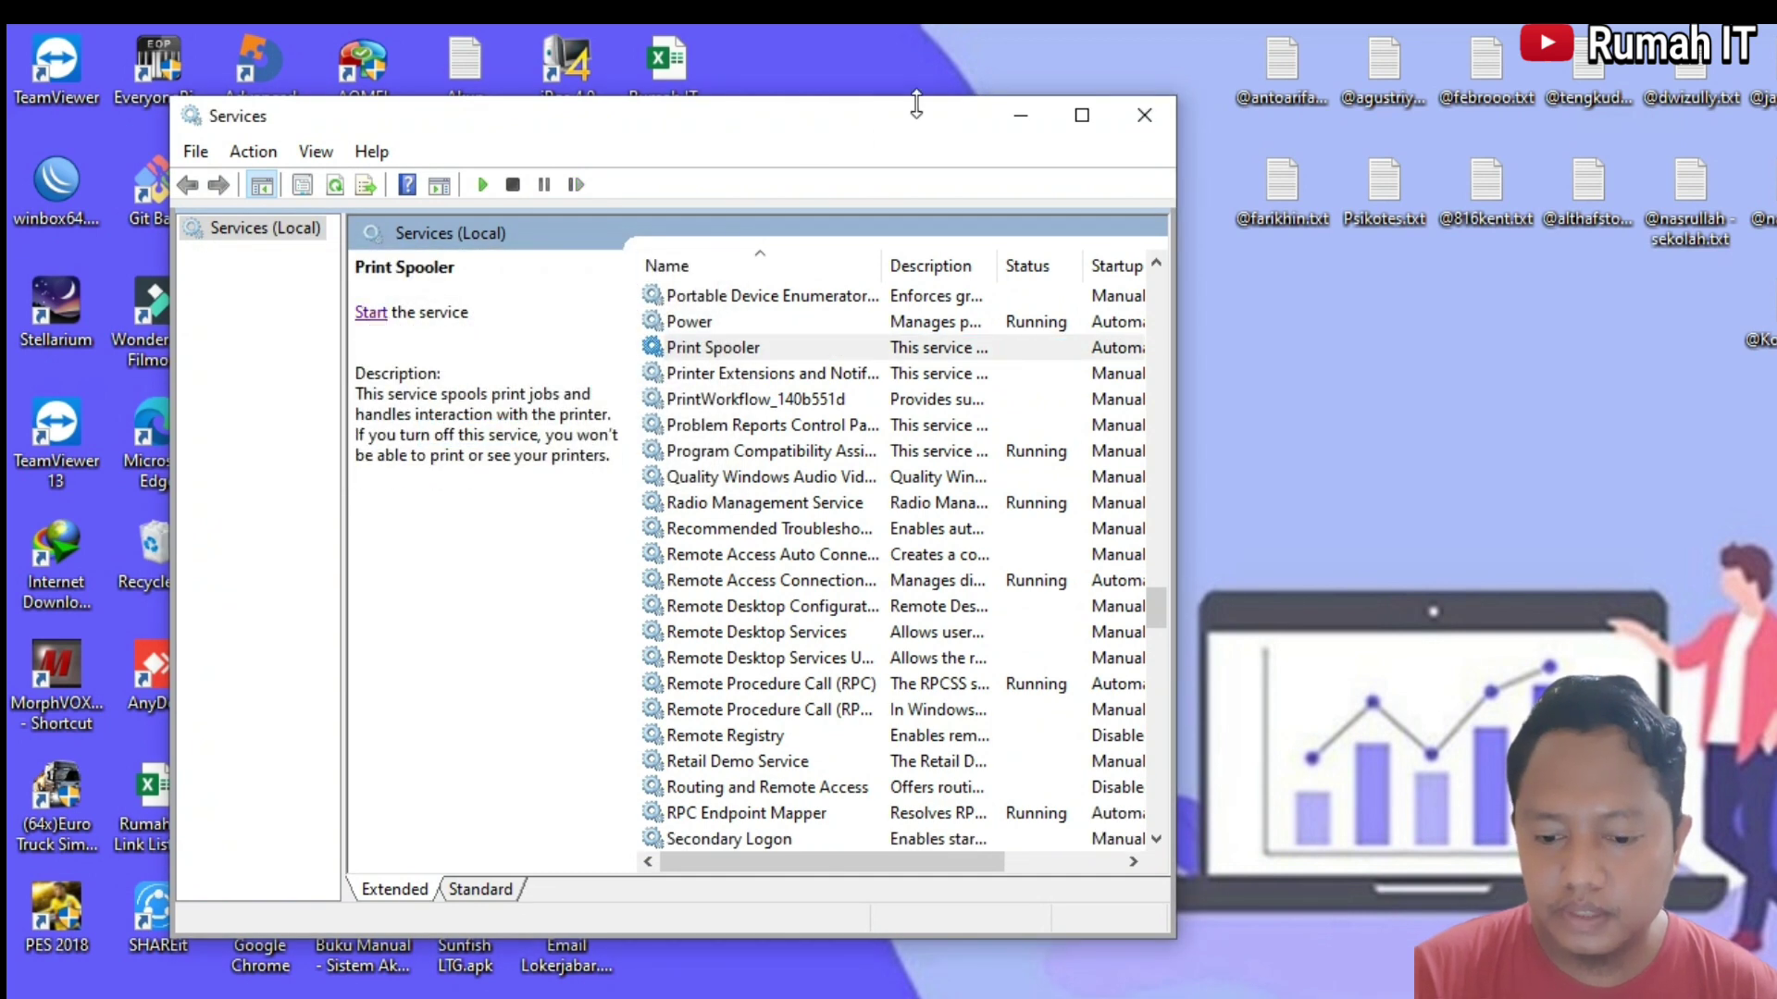
click(1018, 116)
Bring the System32 and Fix-Printer-Win32spl-ok folder windows to the front and show the full path of System32.
mouse_move(481, 995)
click(387, 930)
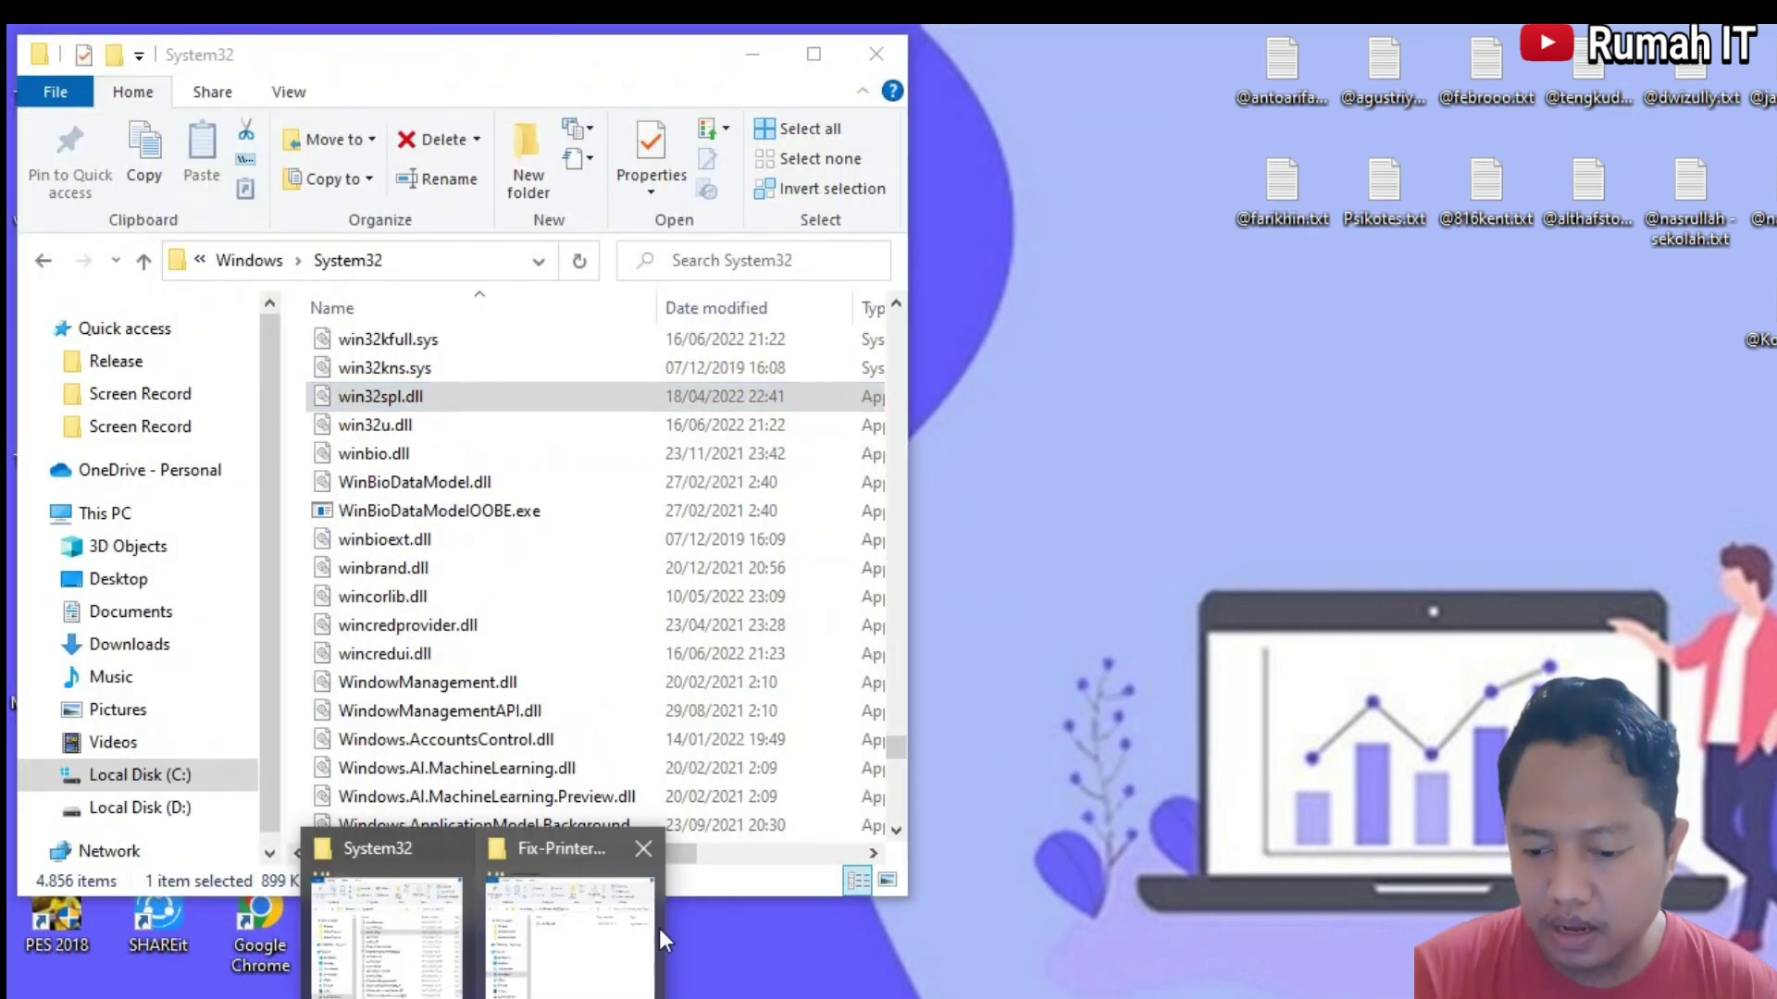
click(656, 939)
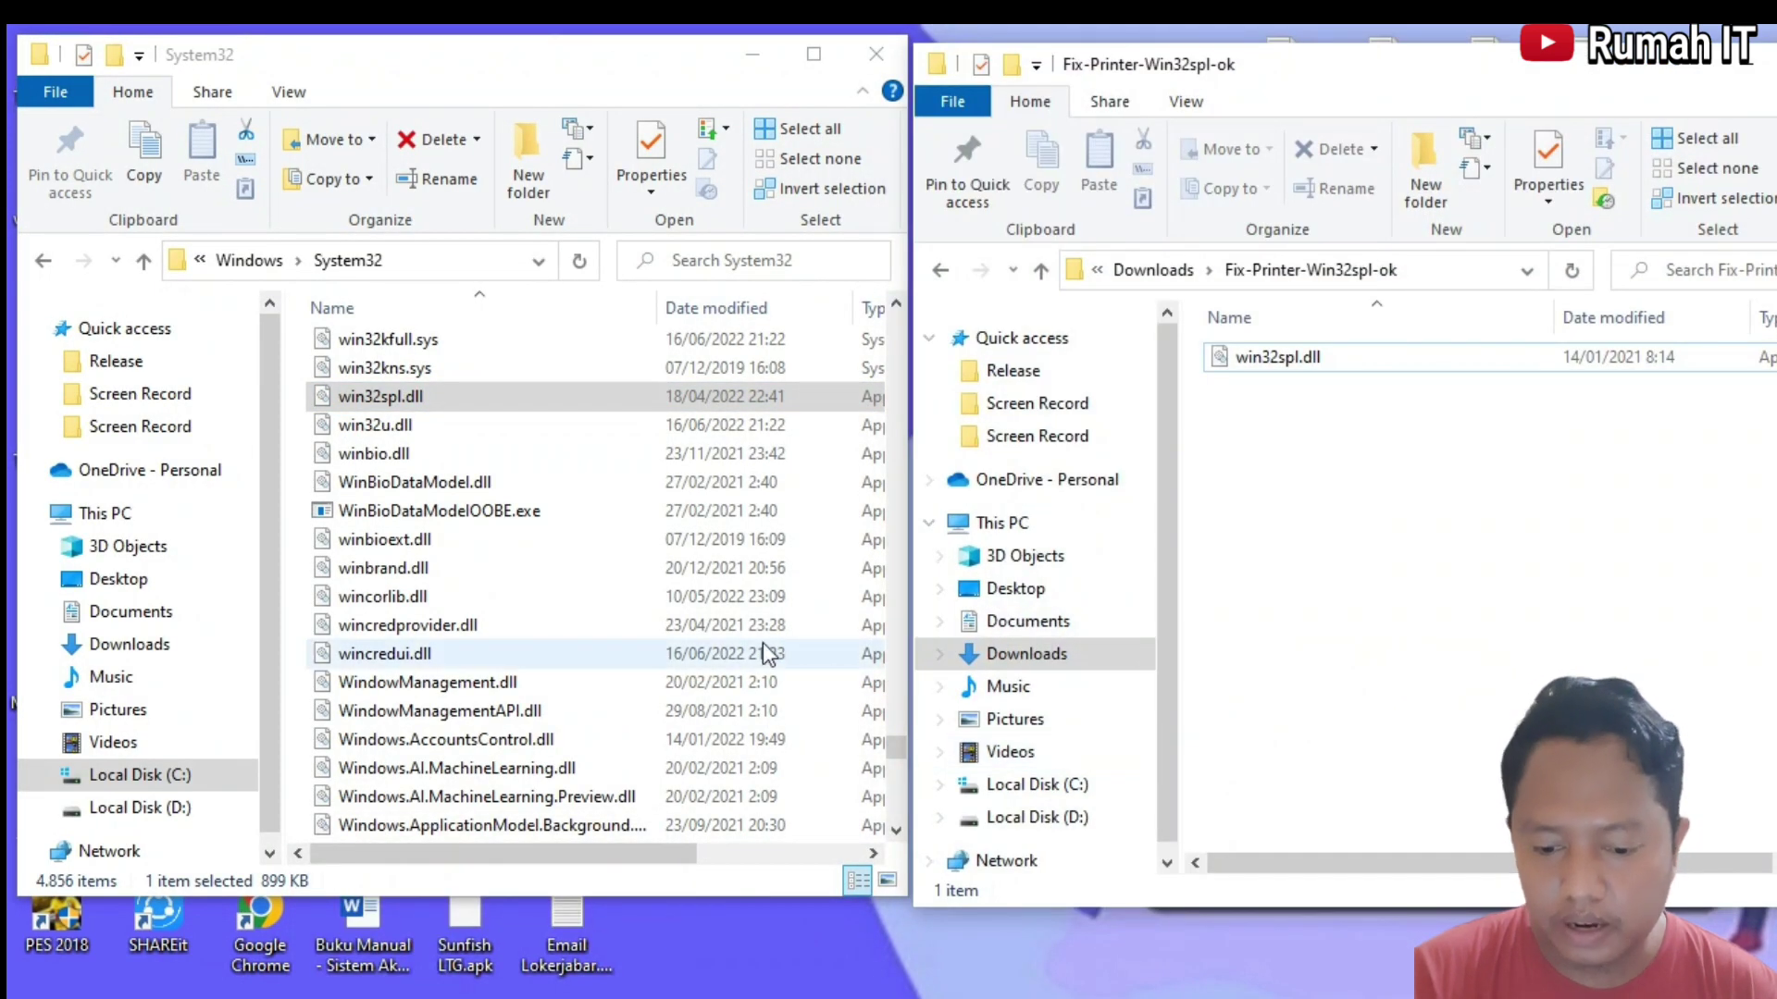
click(467, 260)
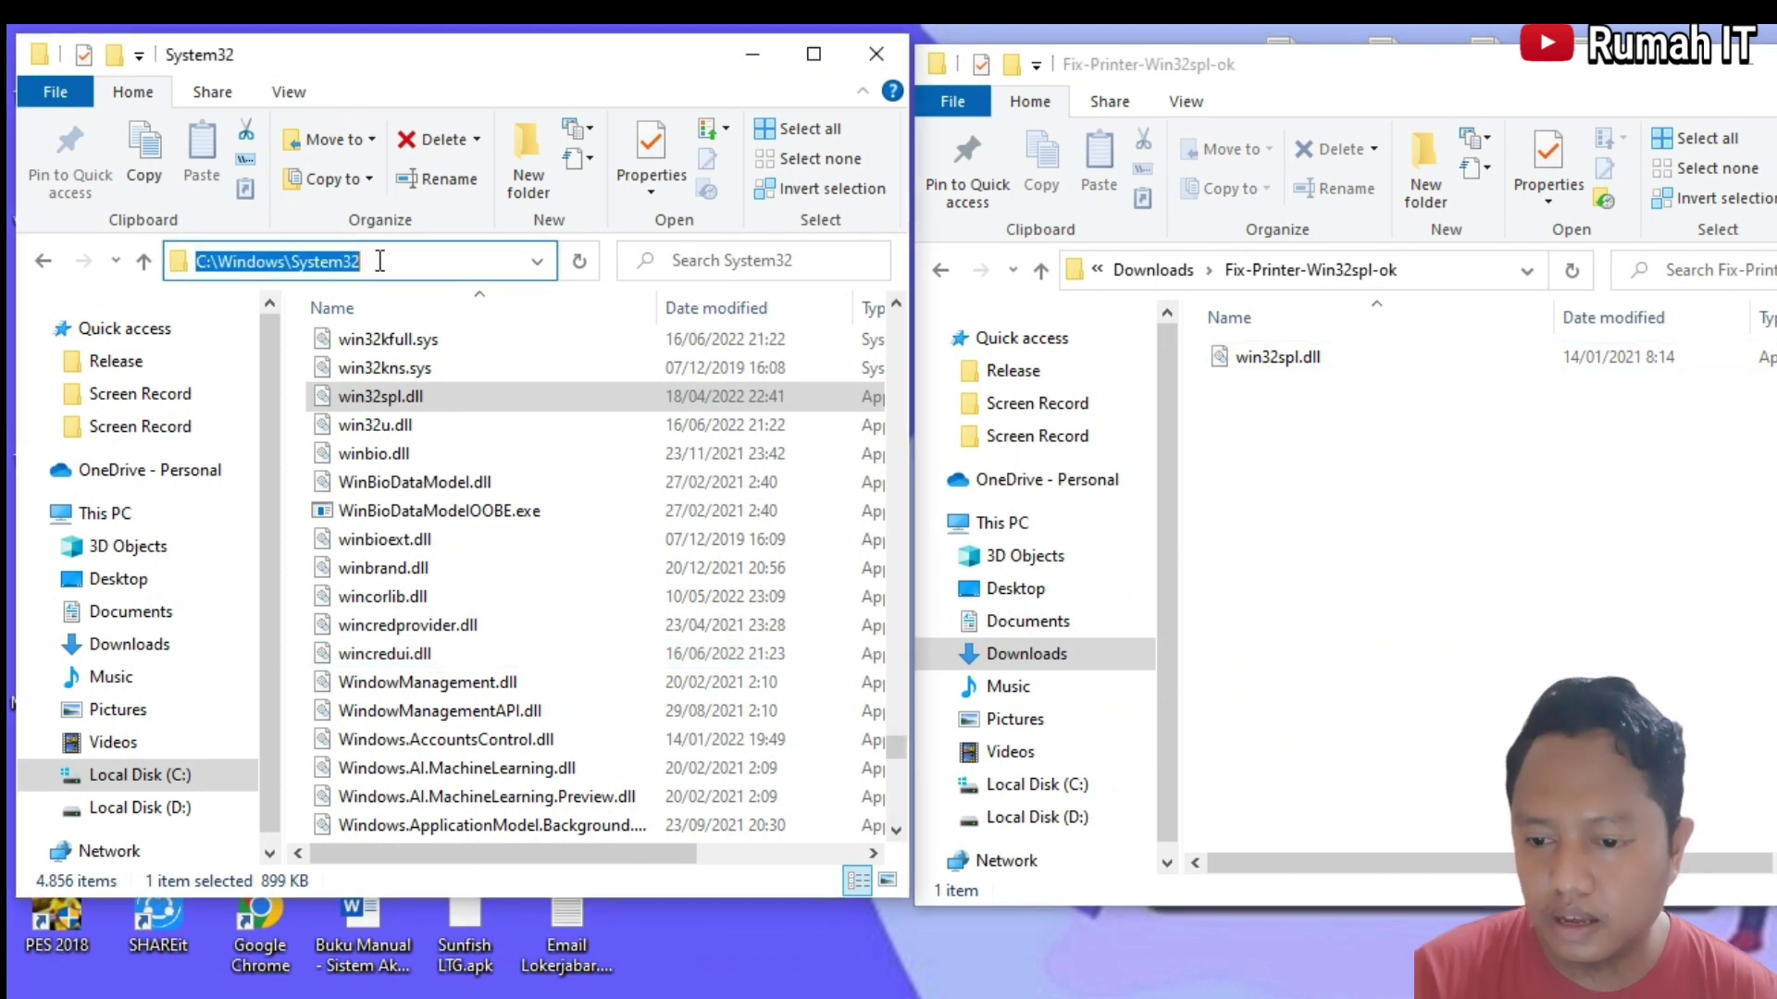
click(1412, 548)
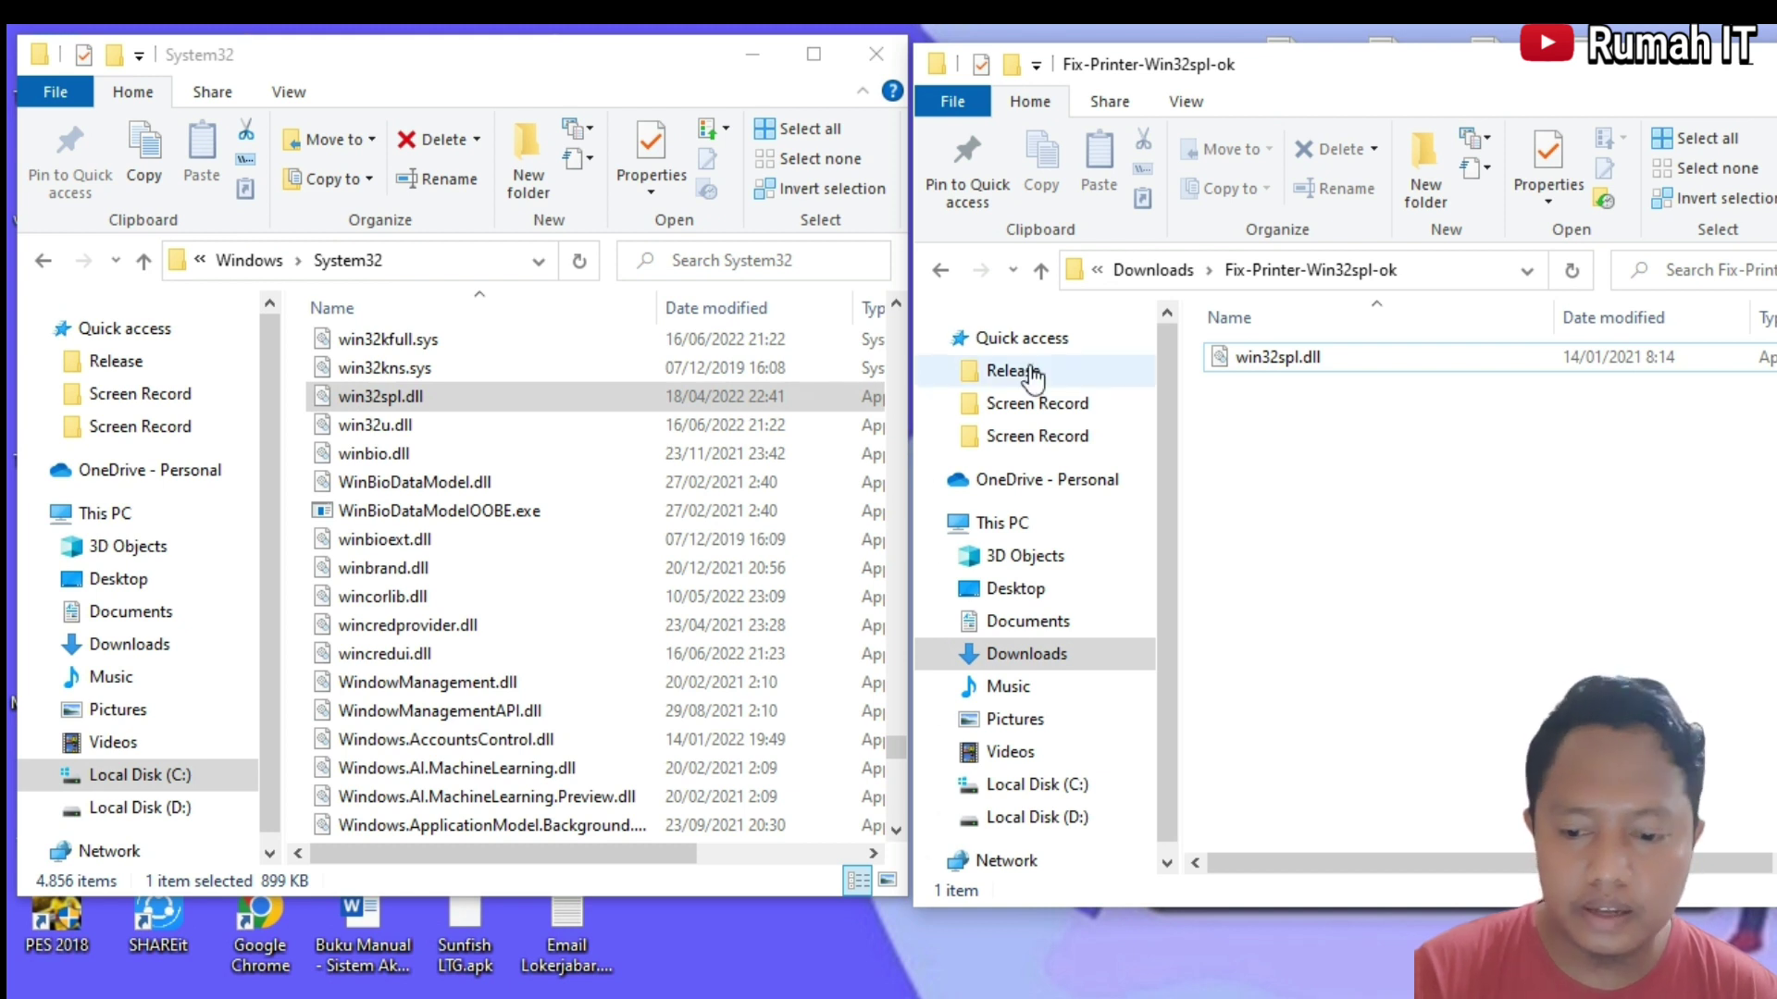
Check the version details in the properties of the original win32spl.dll in System32.
click(379, 398)
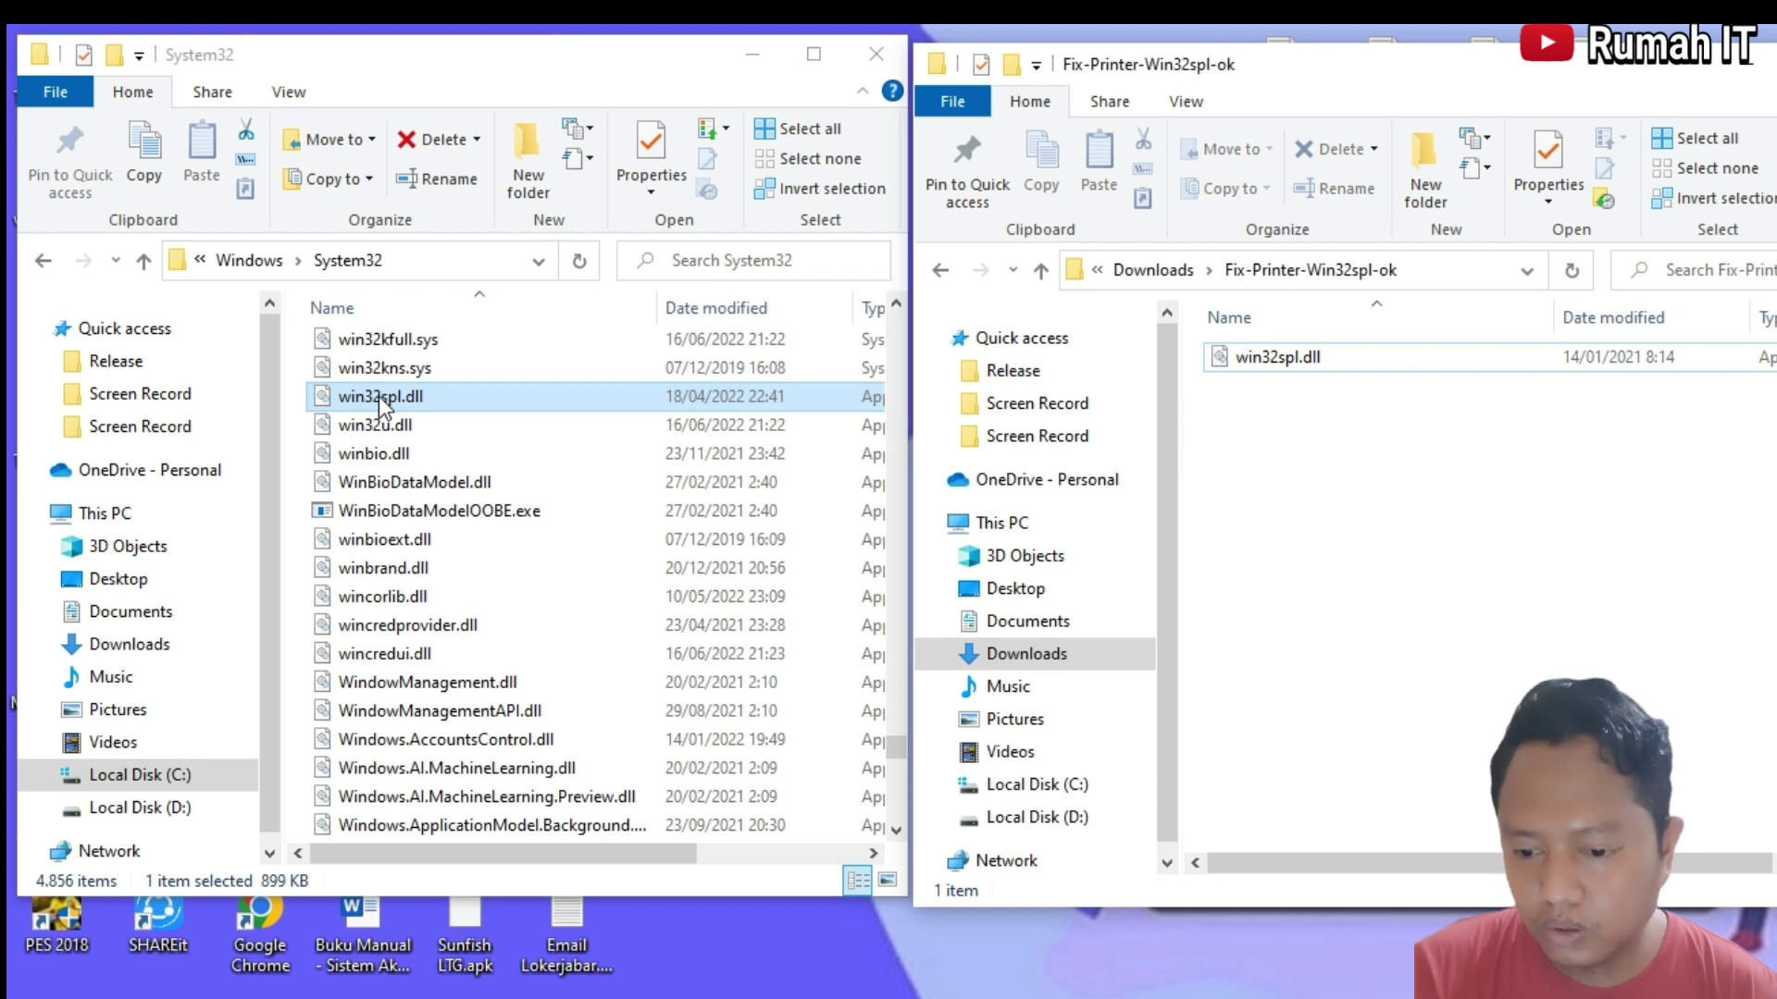
click(381, 405)
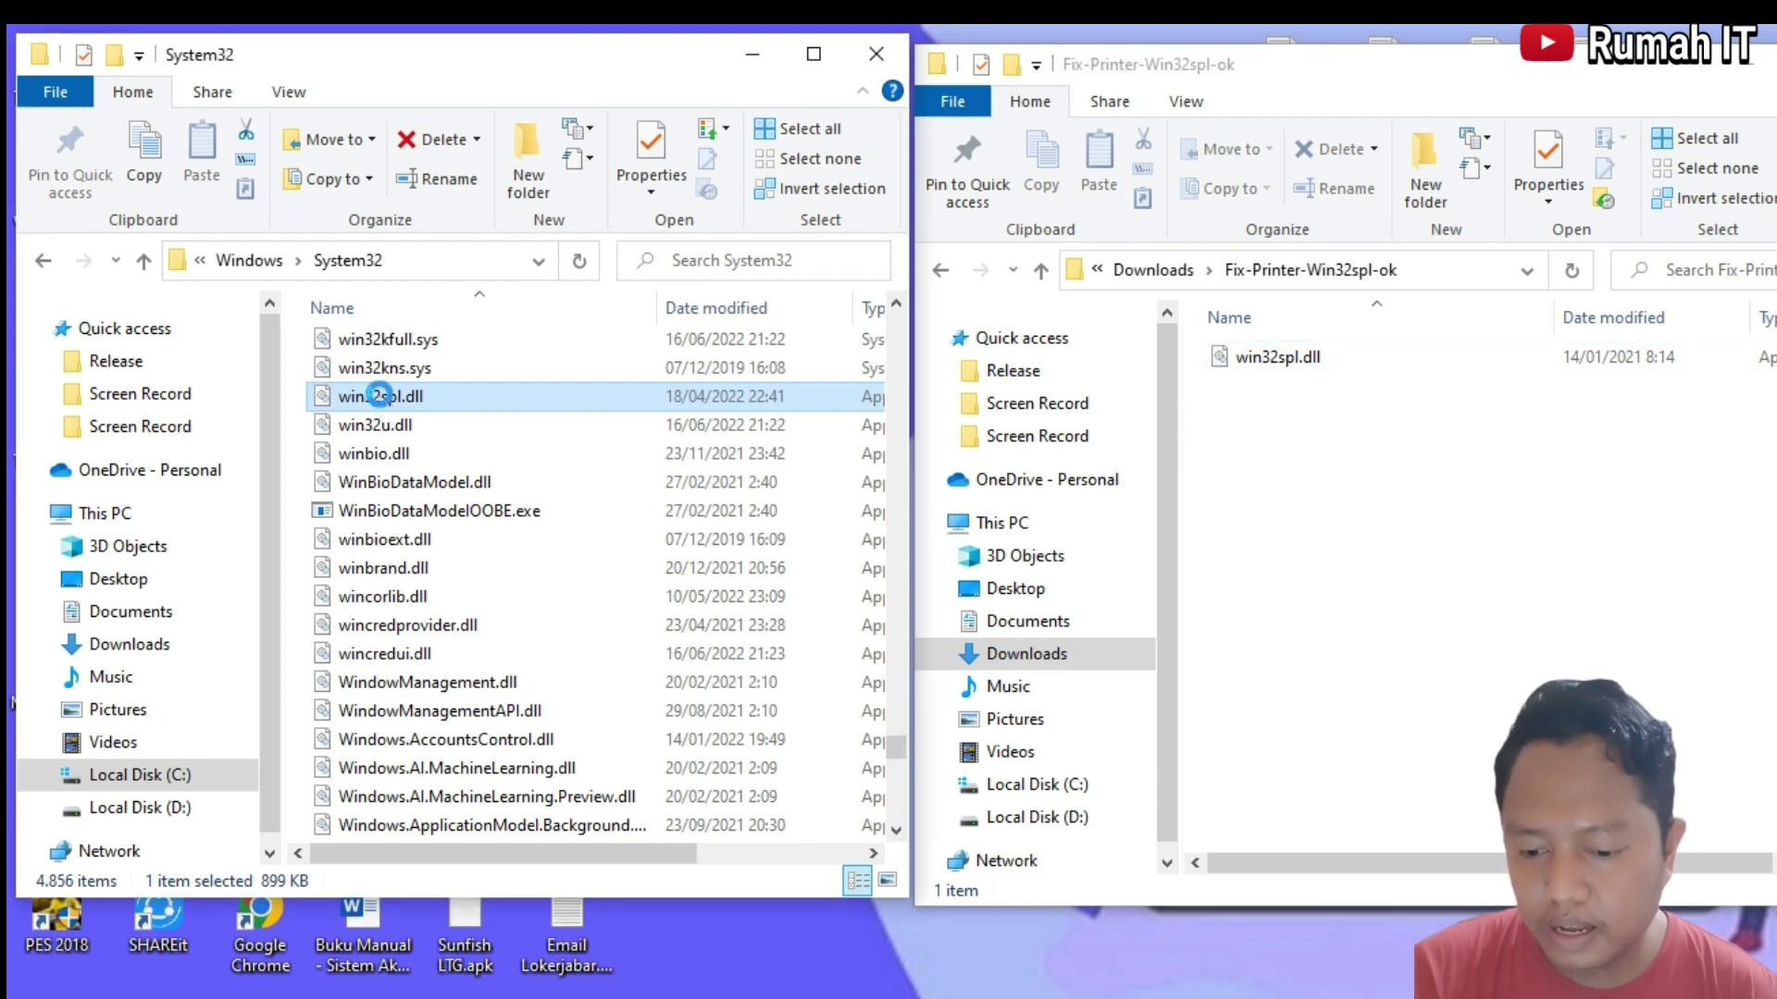
right_click(380, 405)
key(r)
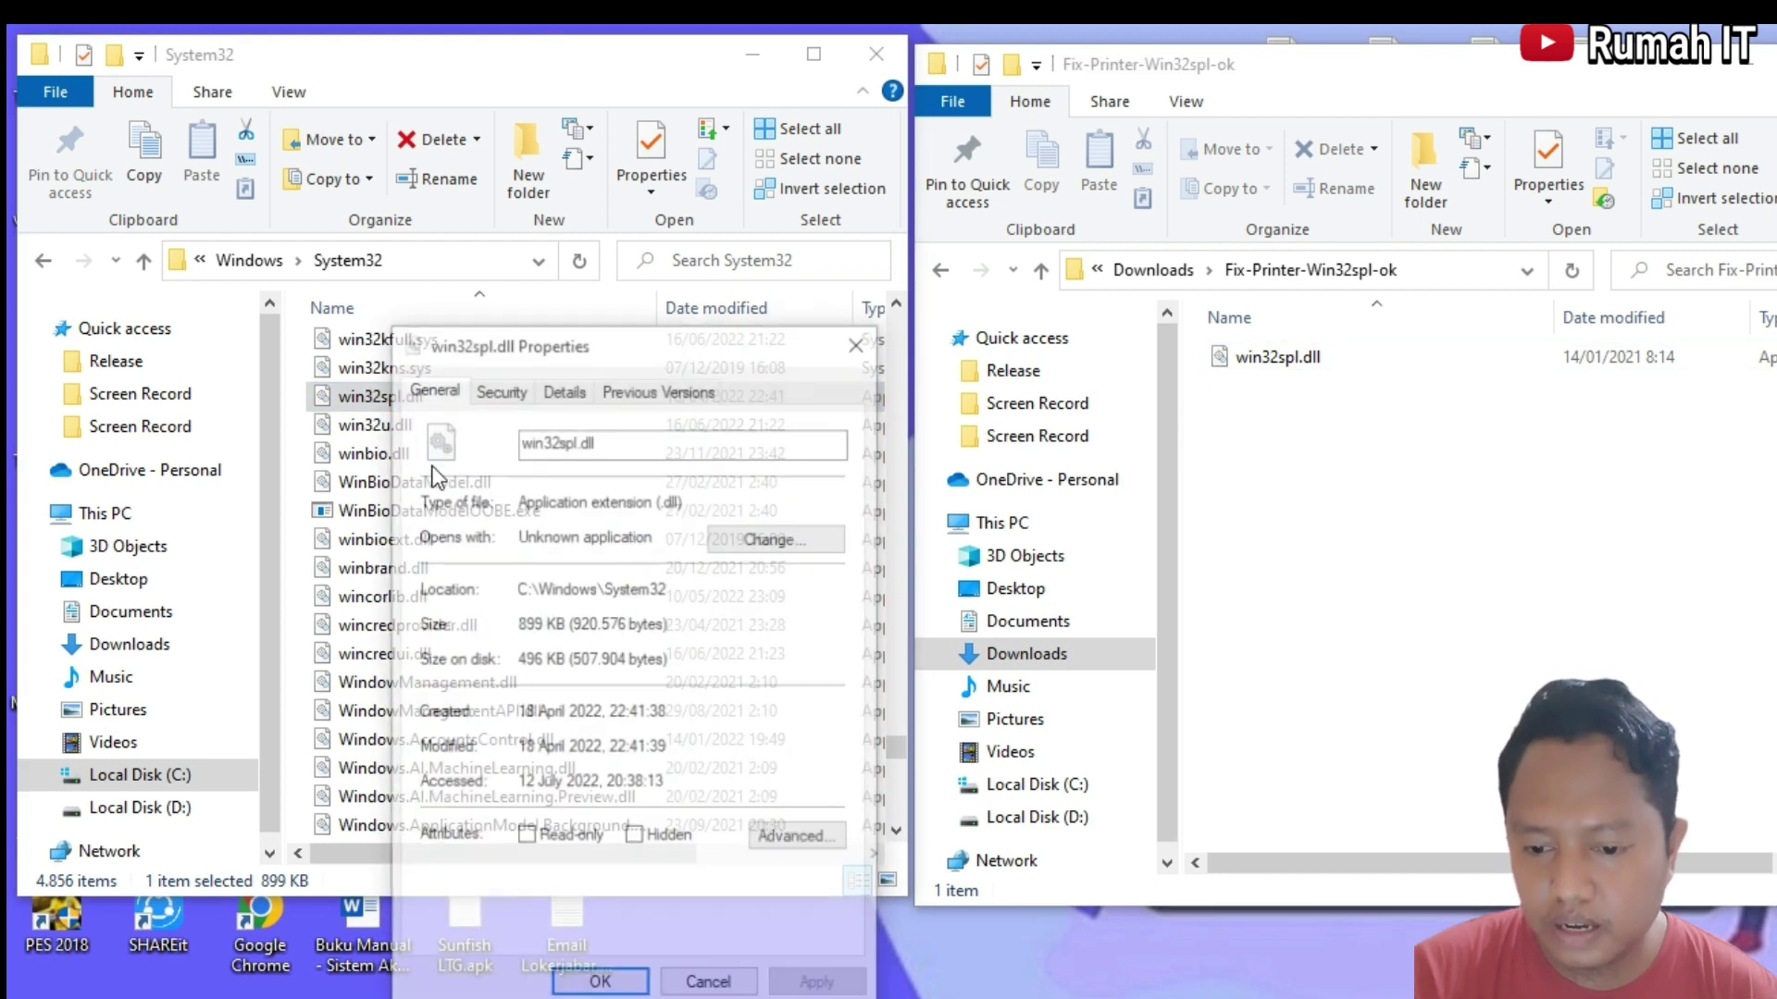
click(561, 387)
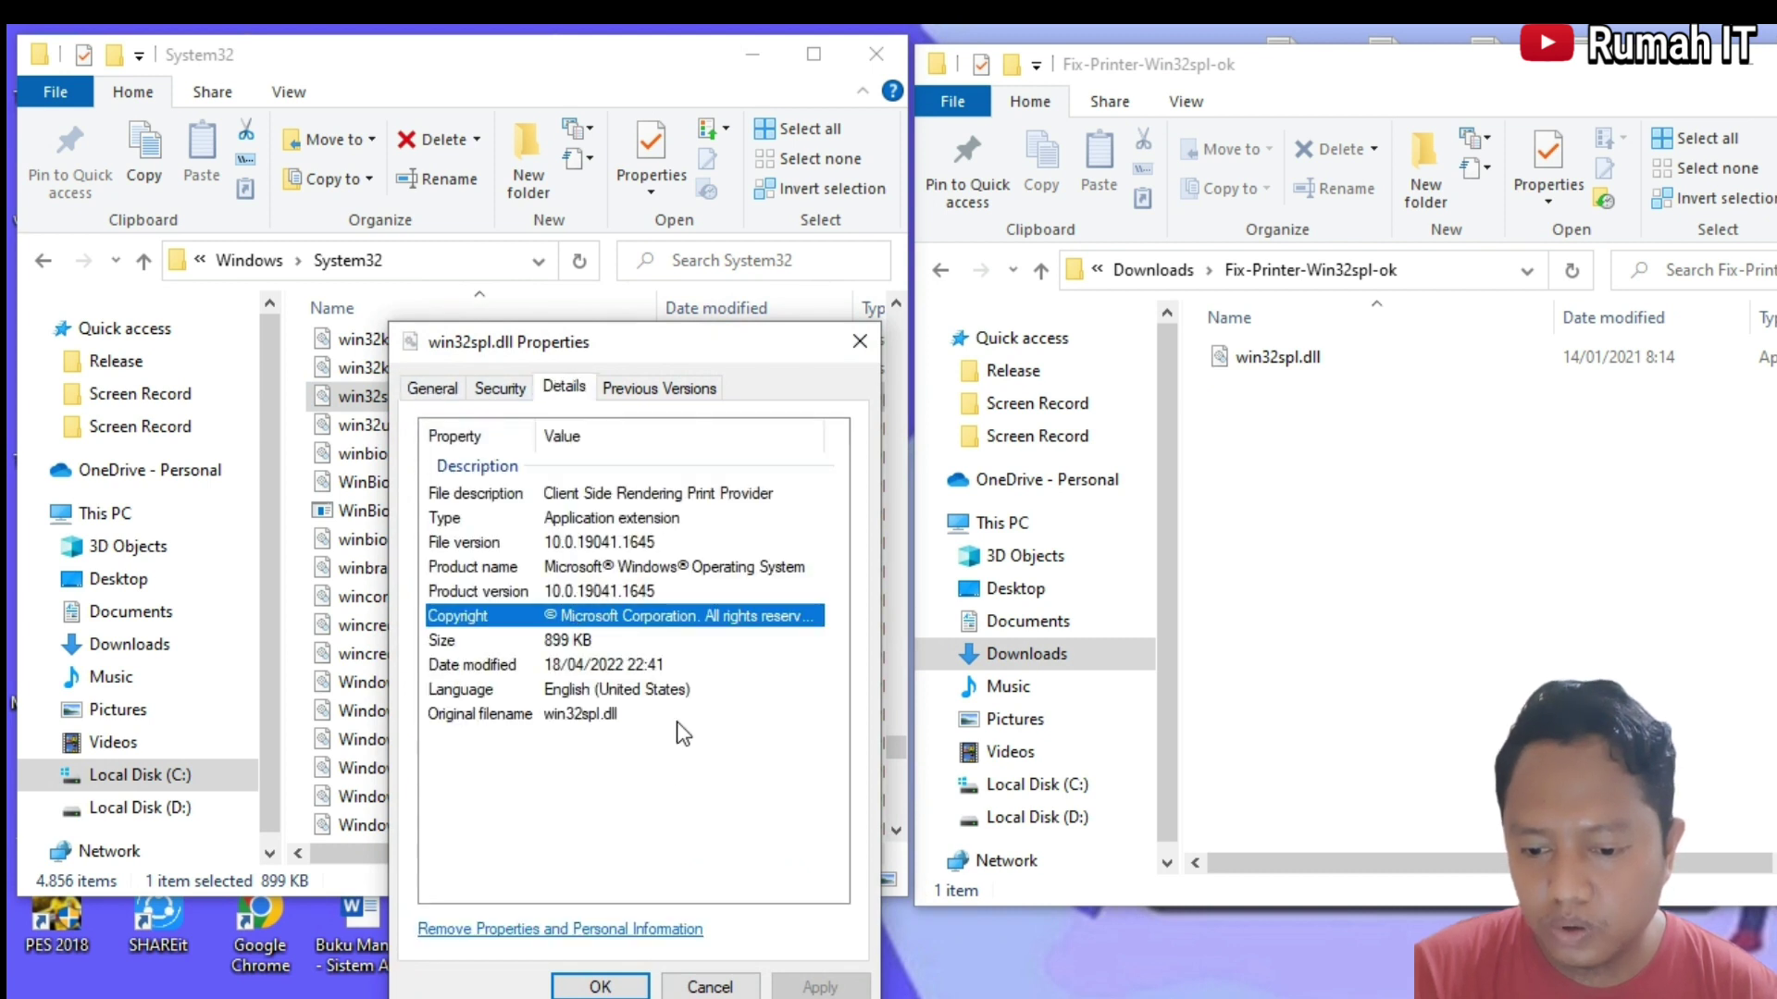
click(611, 986)
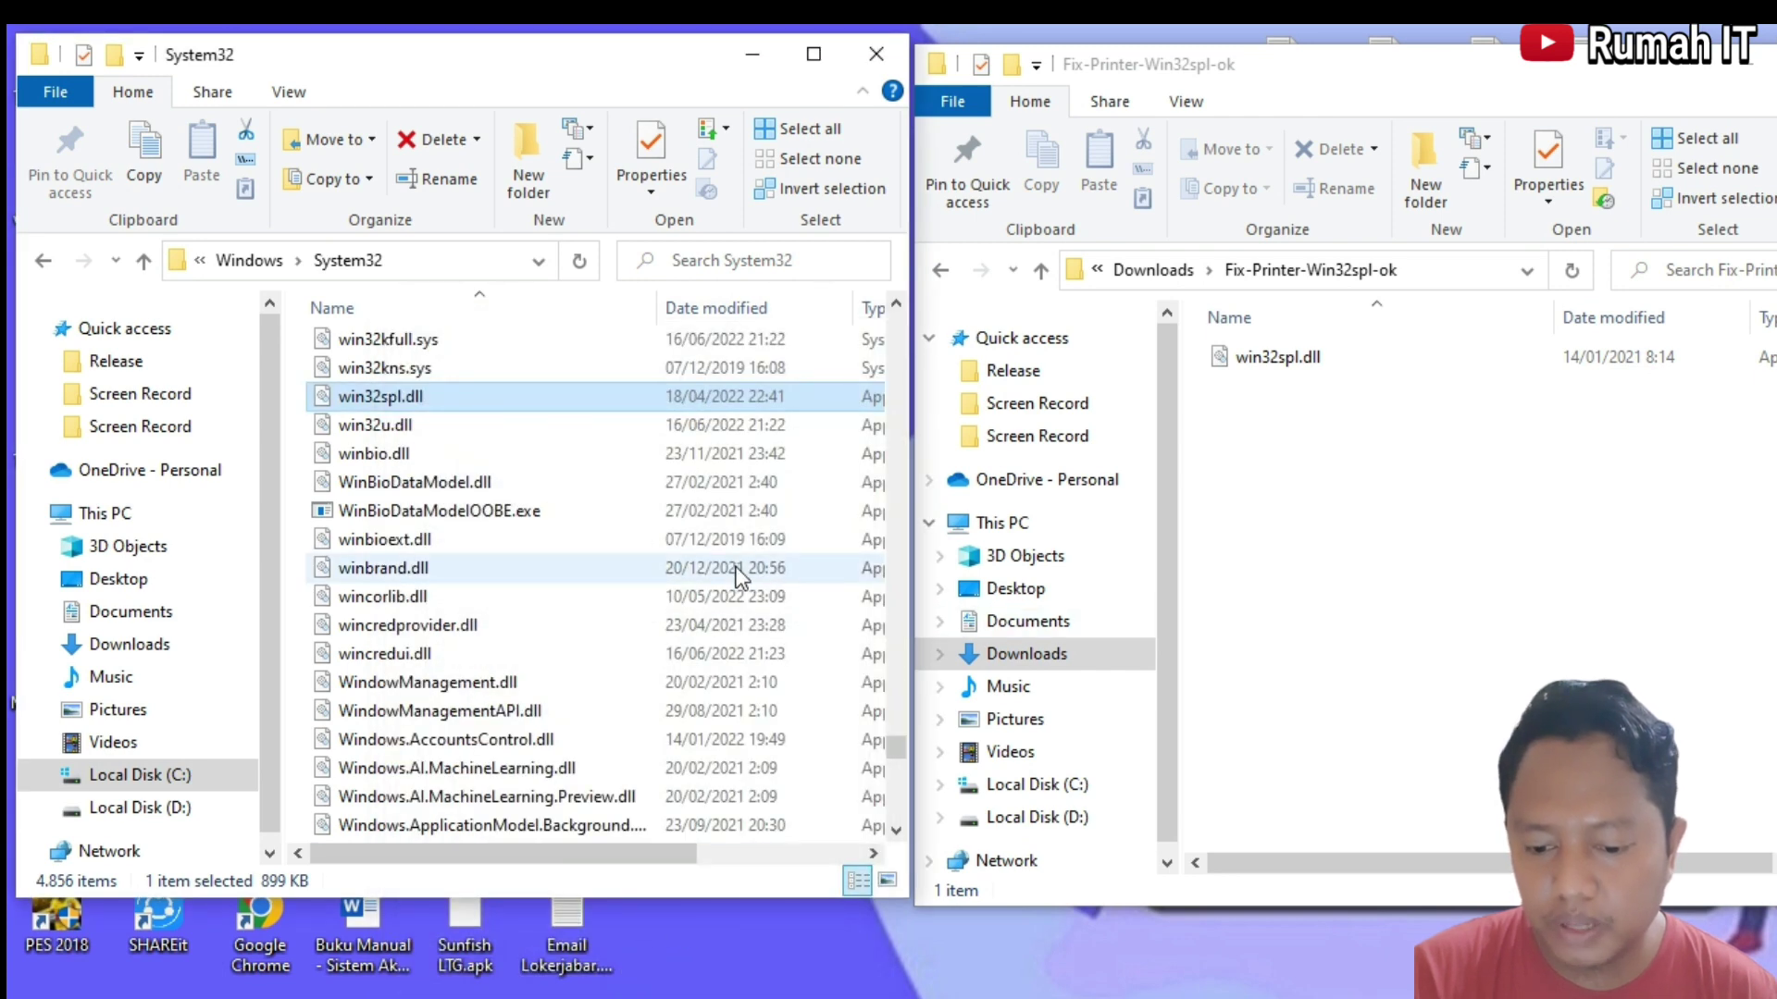
Check the version details of the replacement win32spl.dll in the Fix-Printer-Win32spl-ok folder.
click(1280, 358)
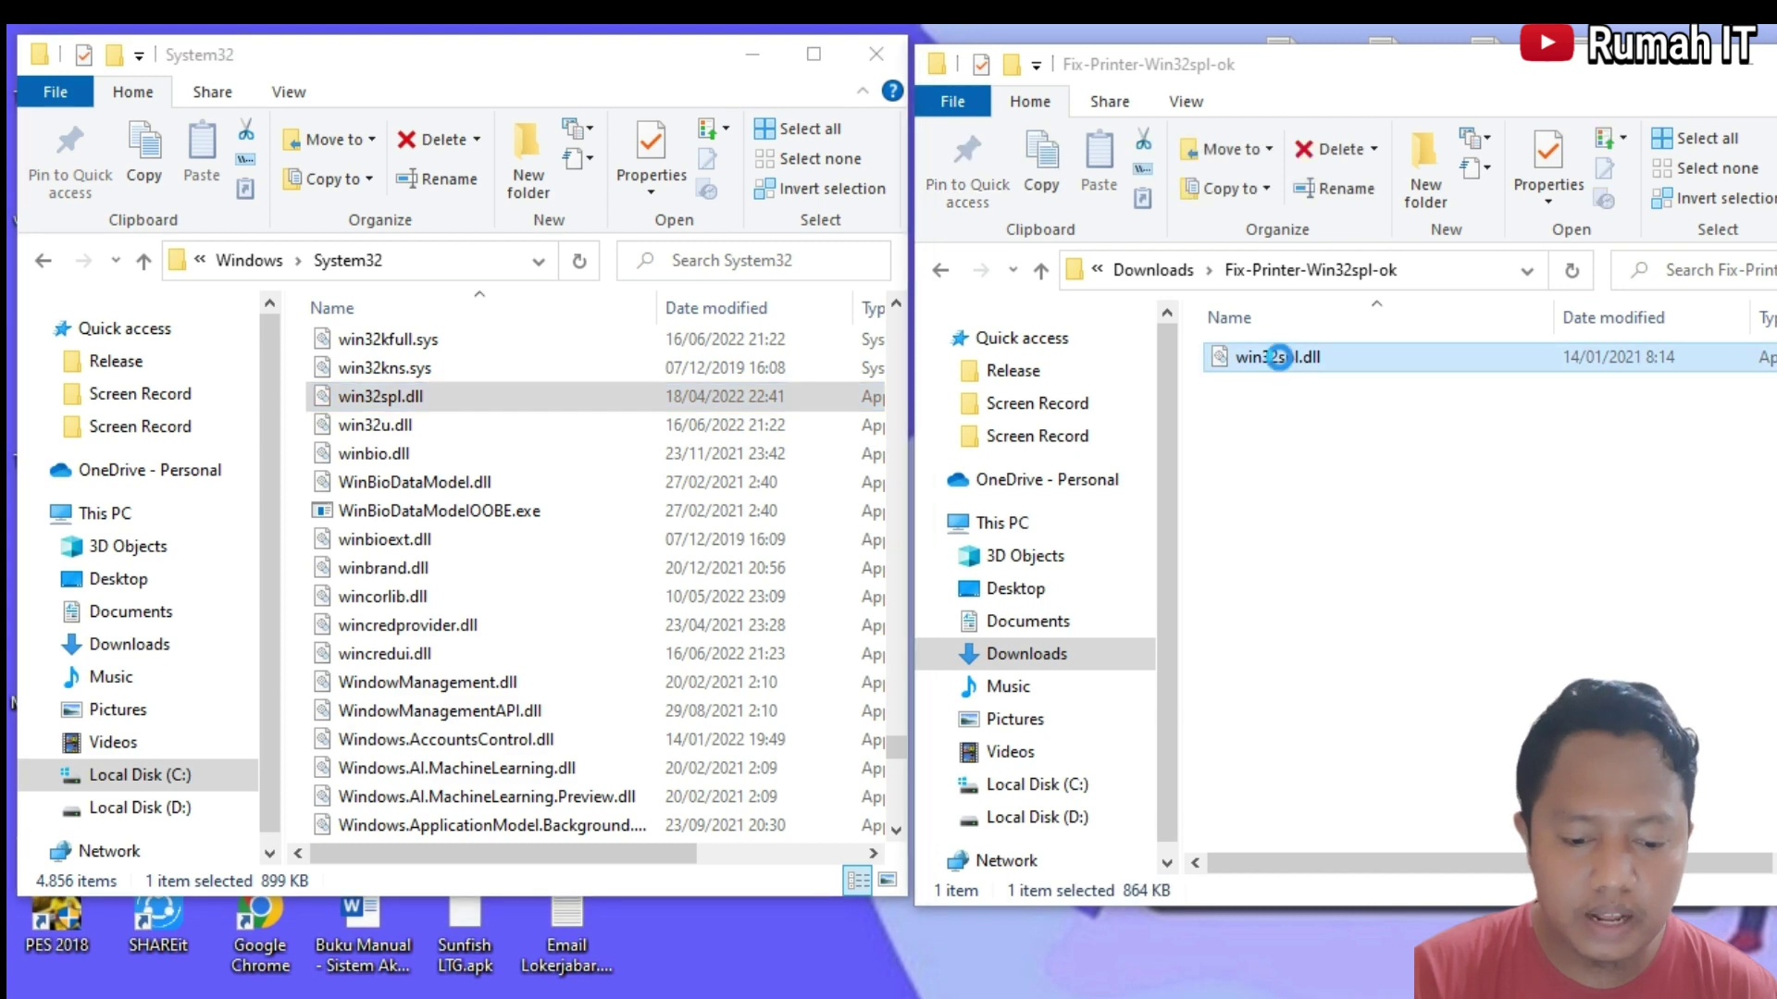
right_click(1280, 358)
click(1434, 990)
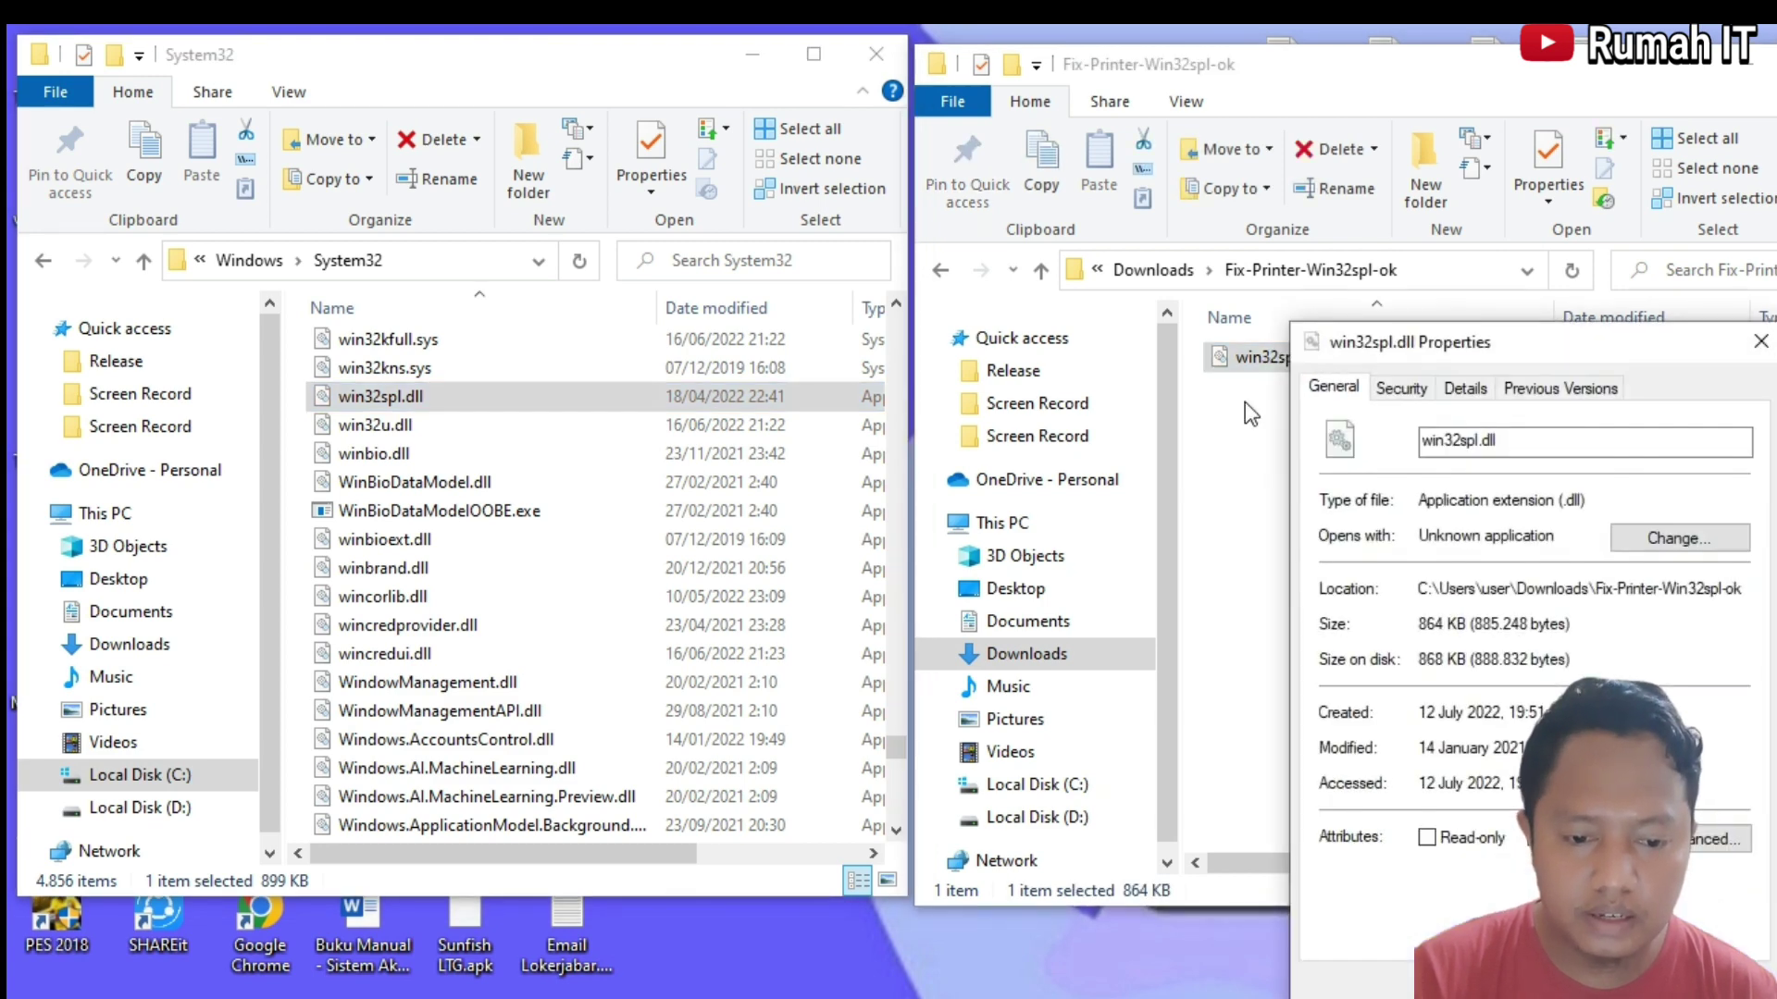
click(1464, 387)
click(1501, 612)
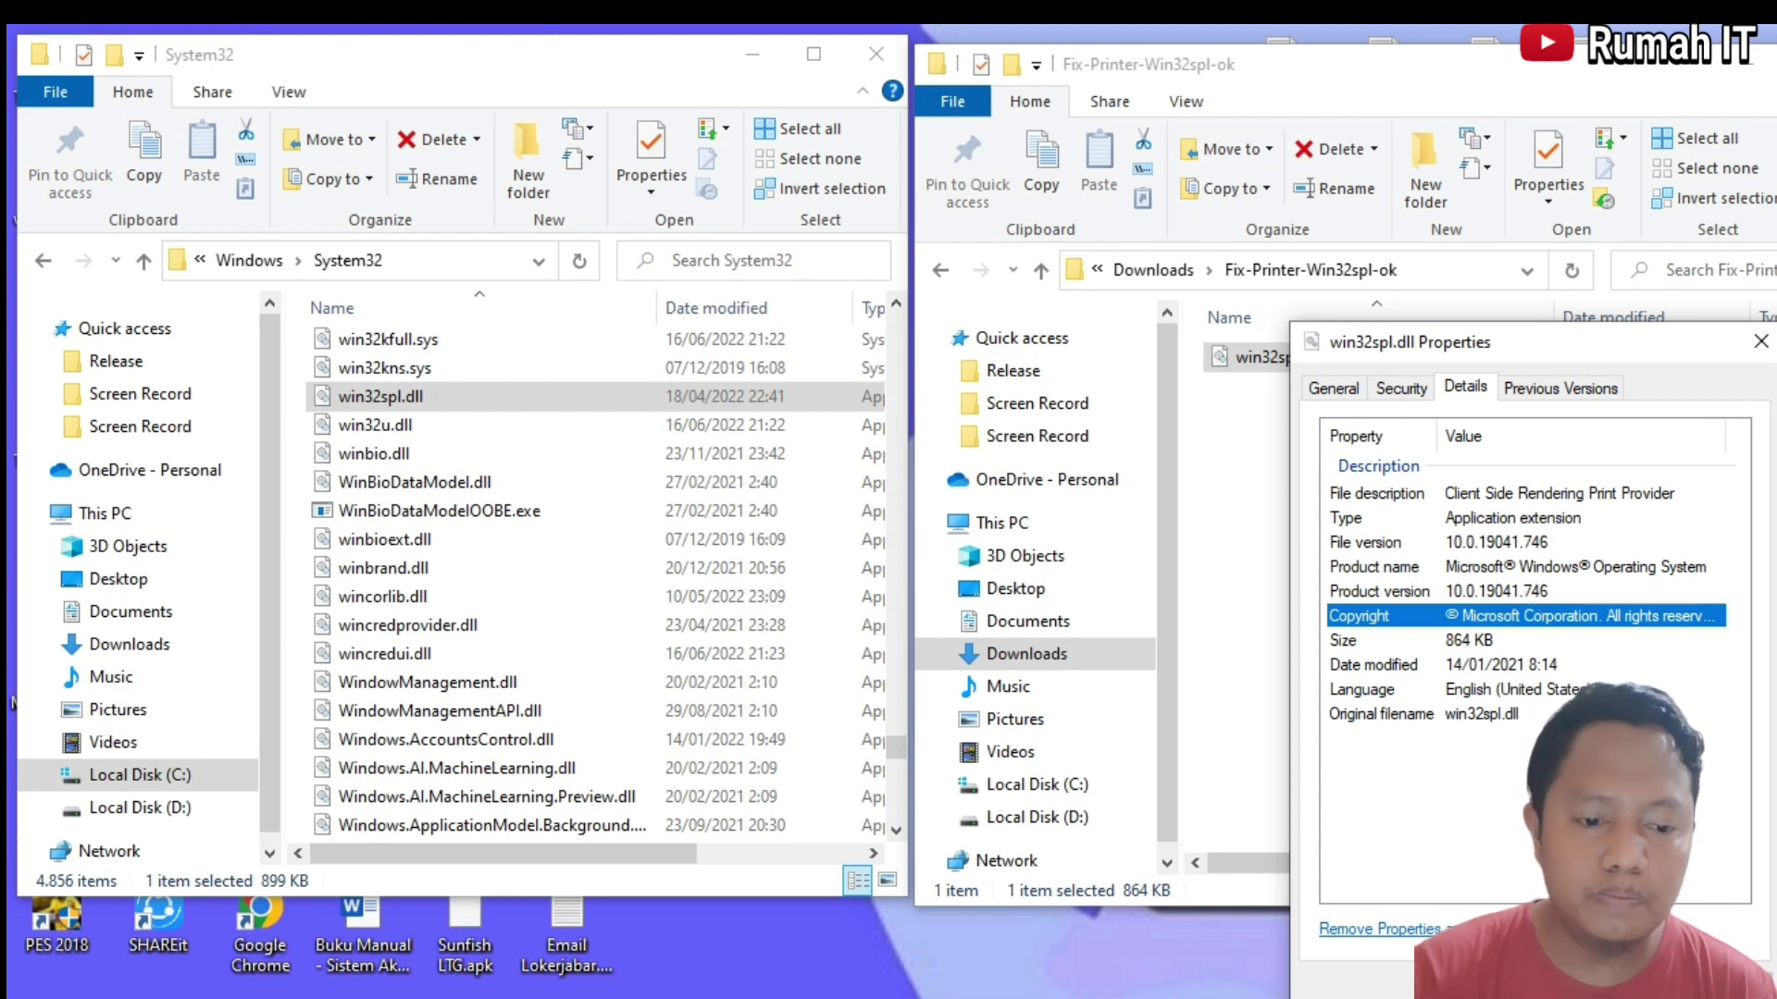
key(Escape)
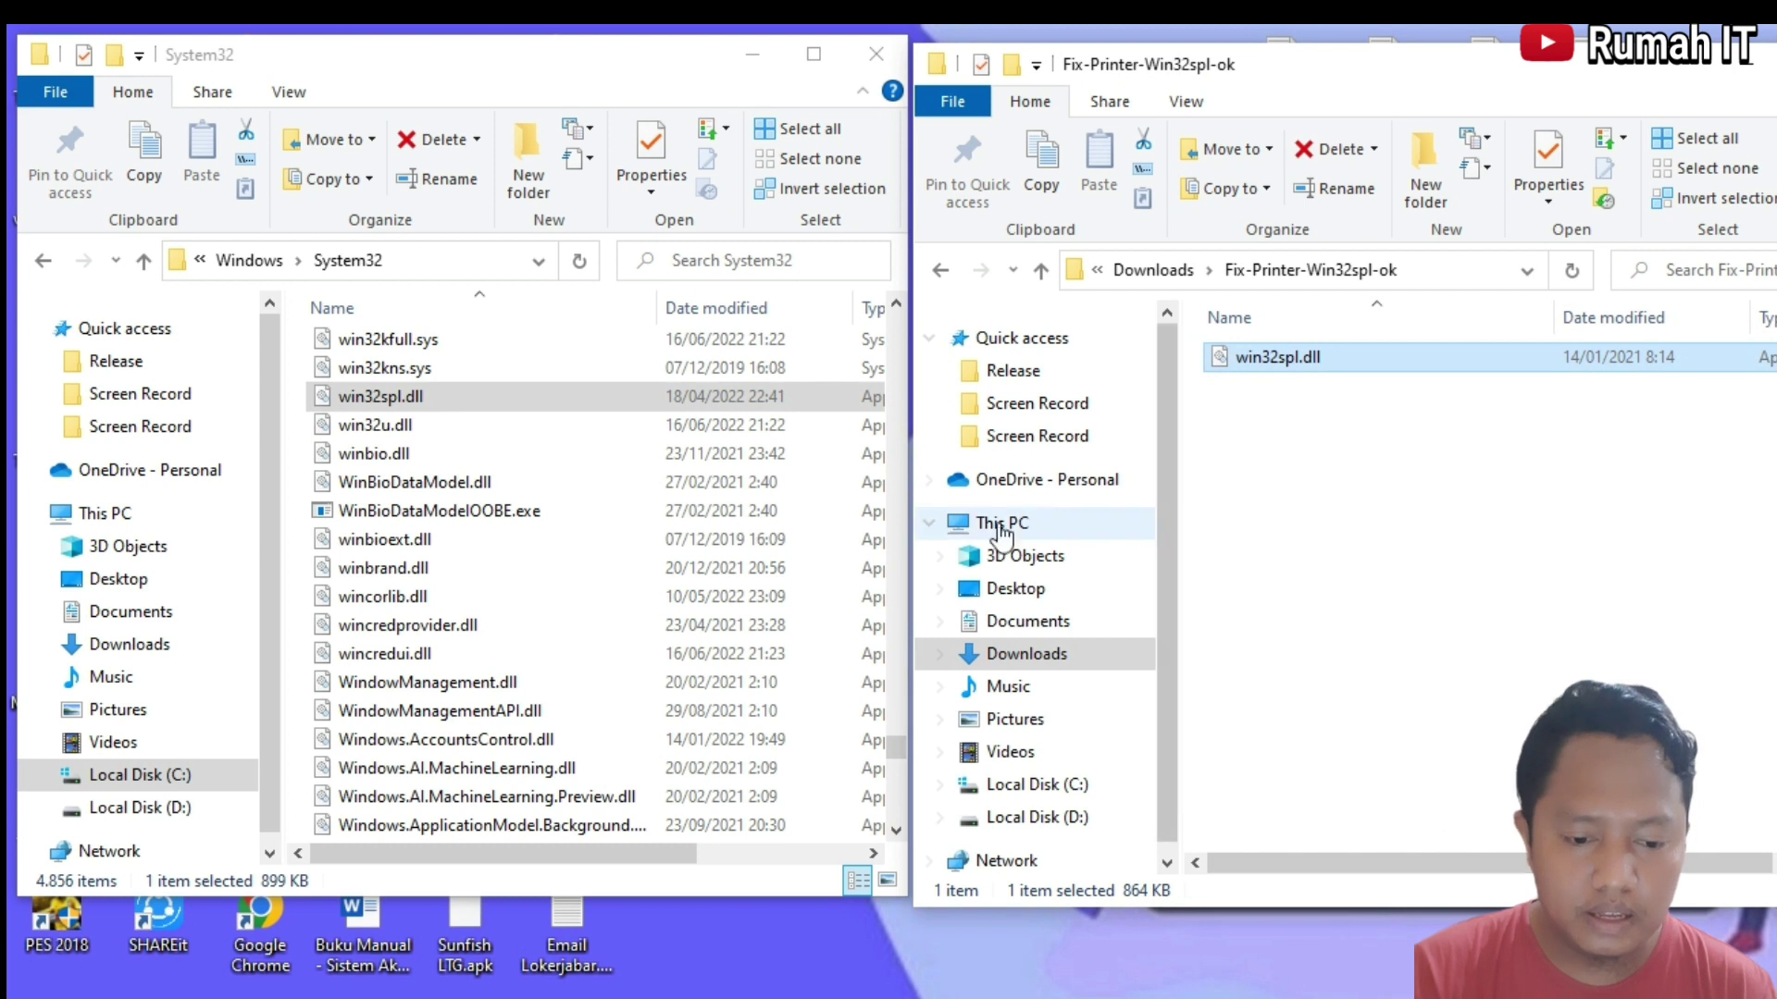
Try to rename win32spl.dll in System32 to win32spl.old.dll.
click(387, 395)
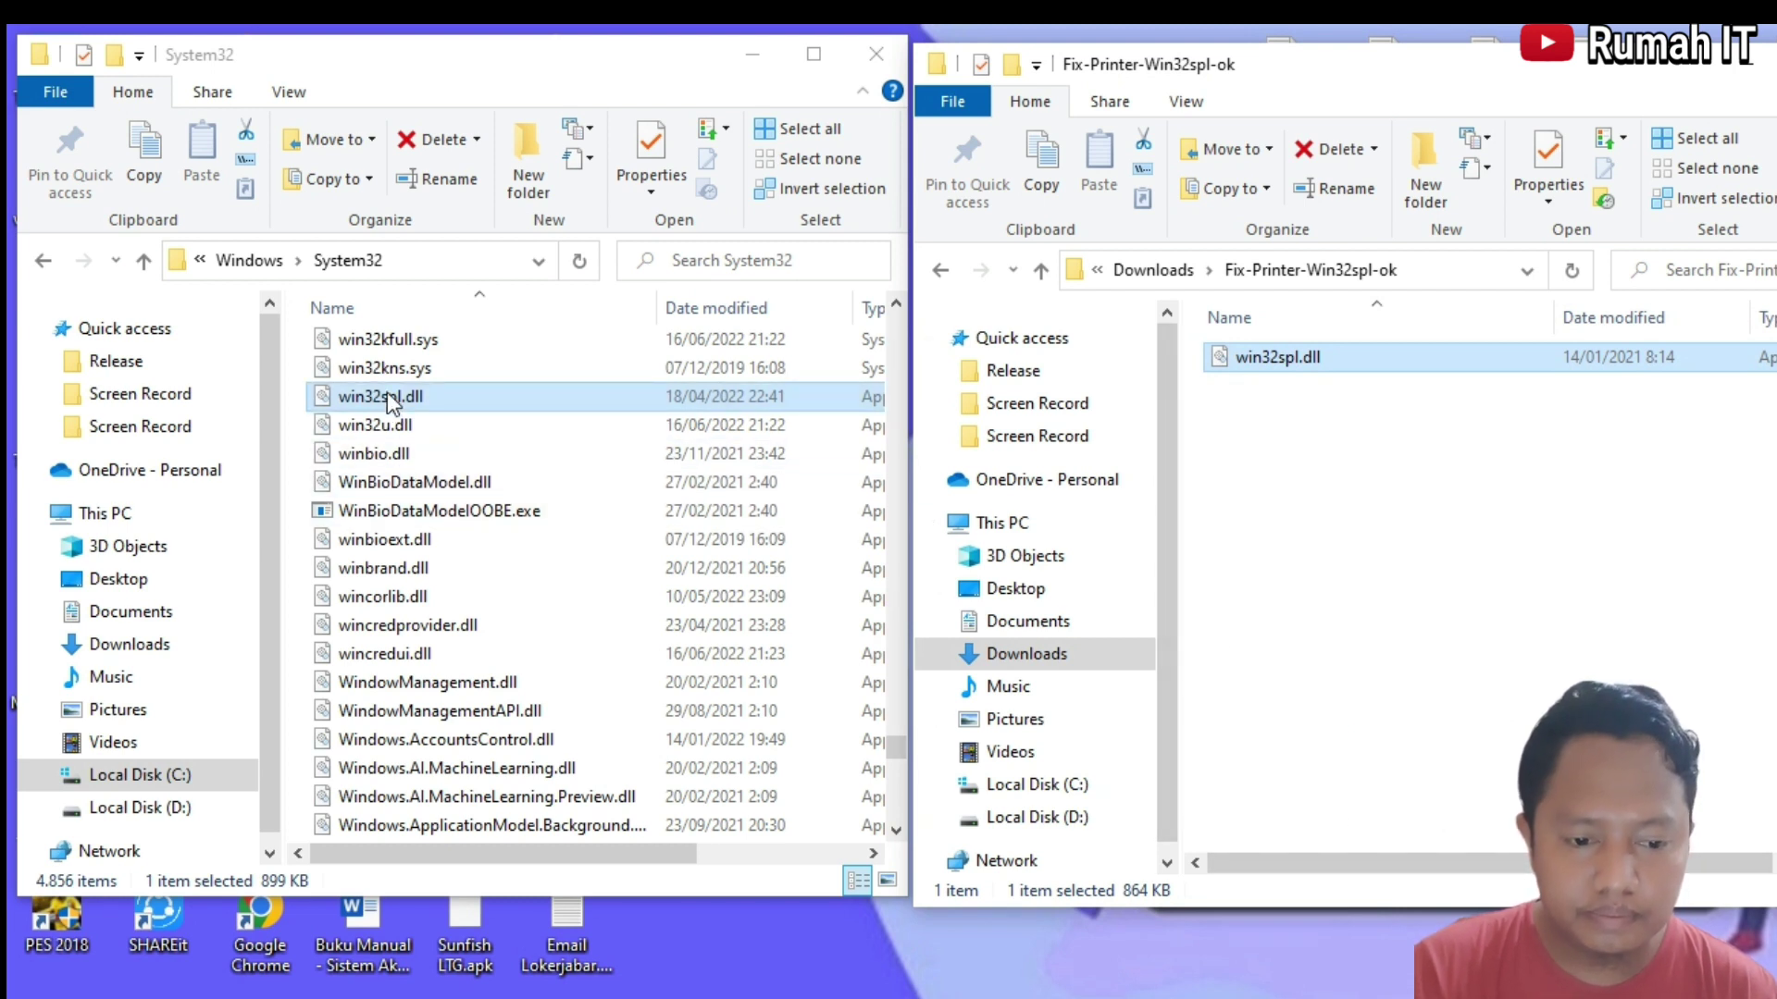
right_click(387, 396)
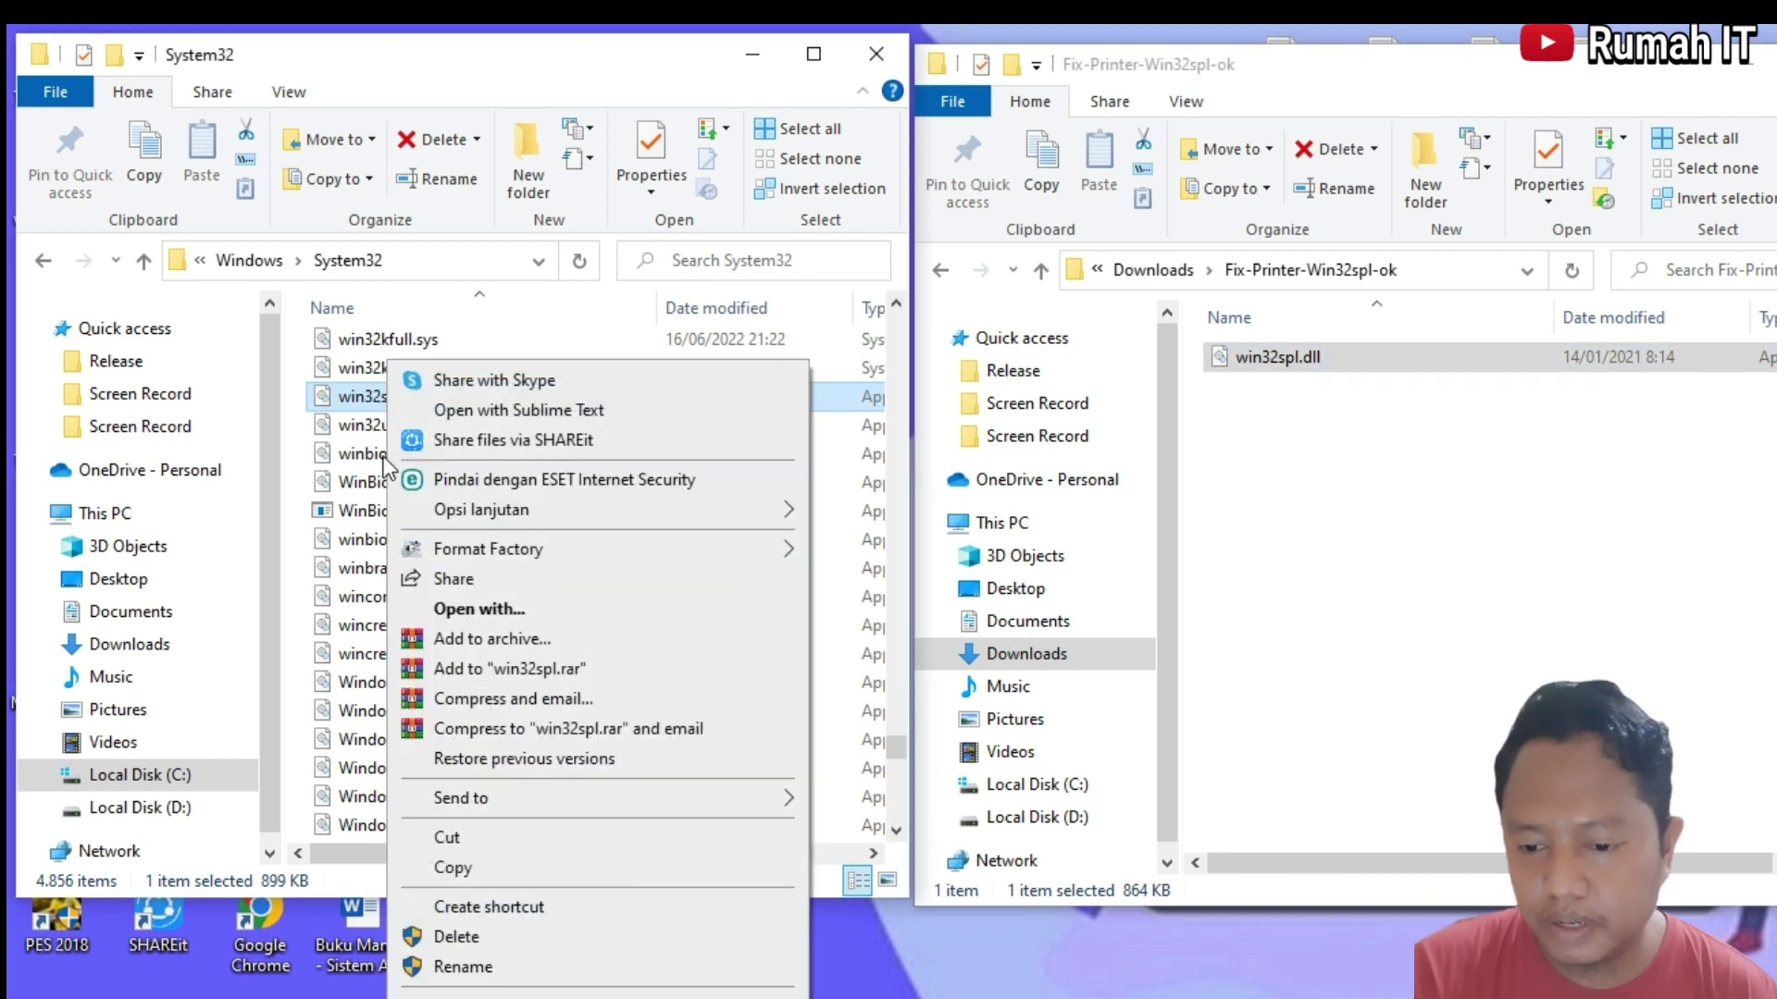
click(462, 967)
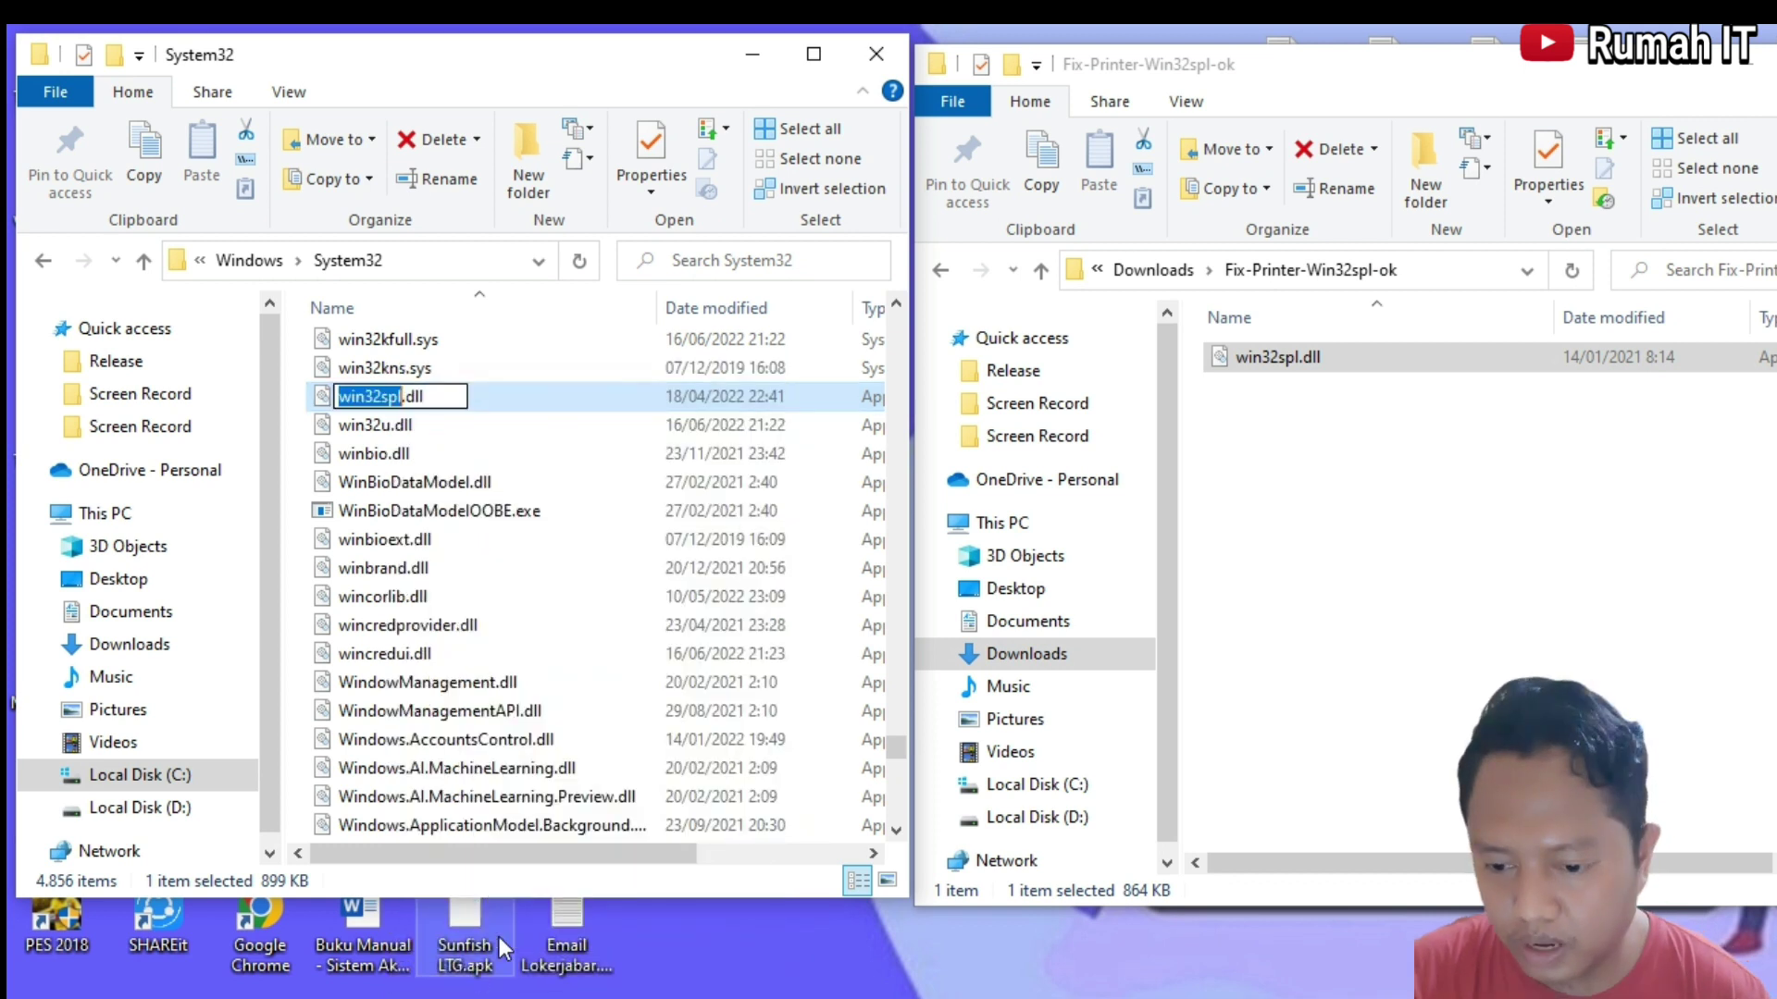
key(Right)
text(.old)
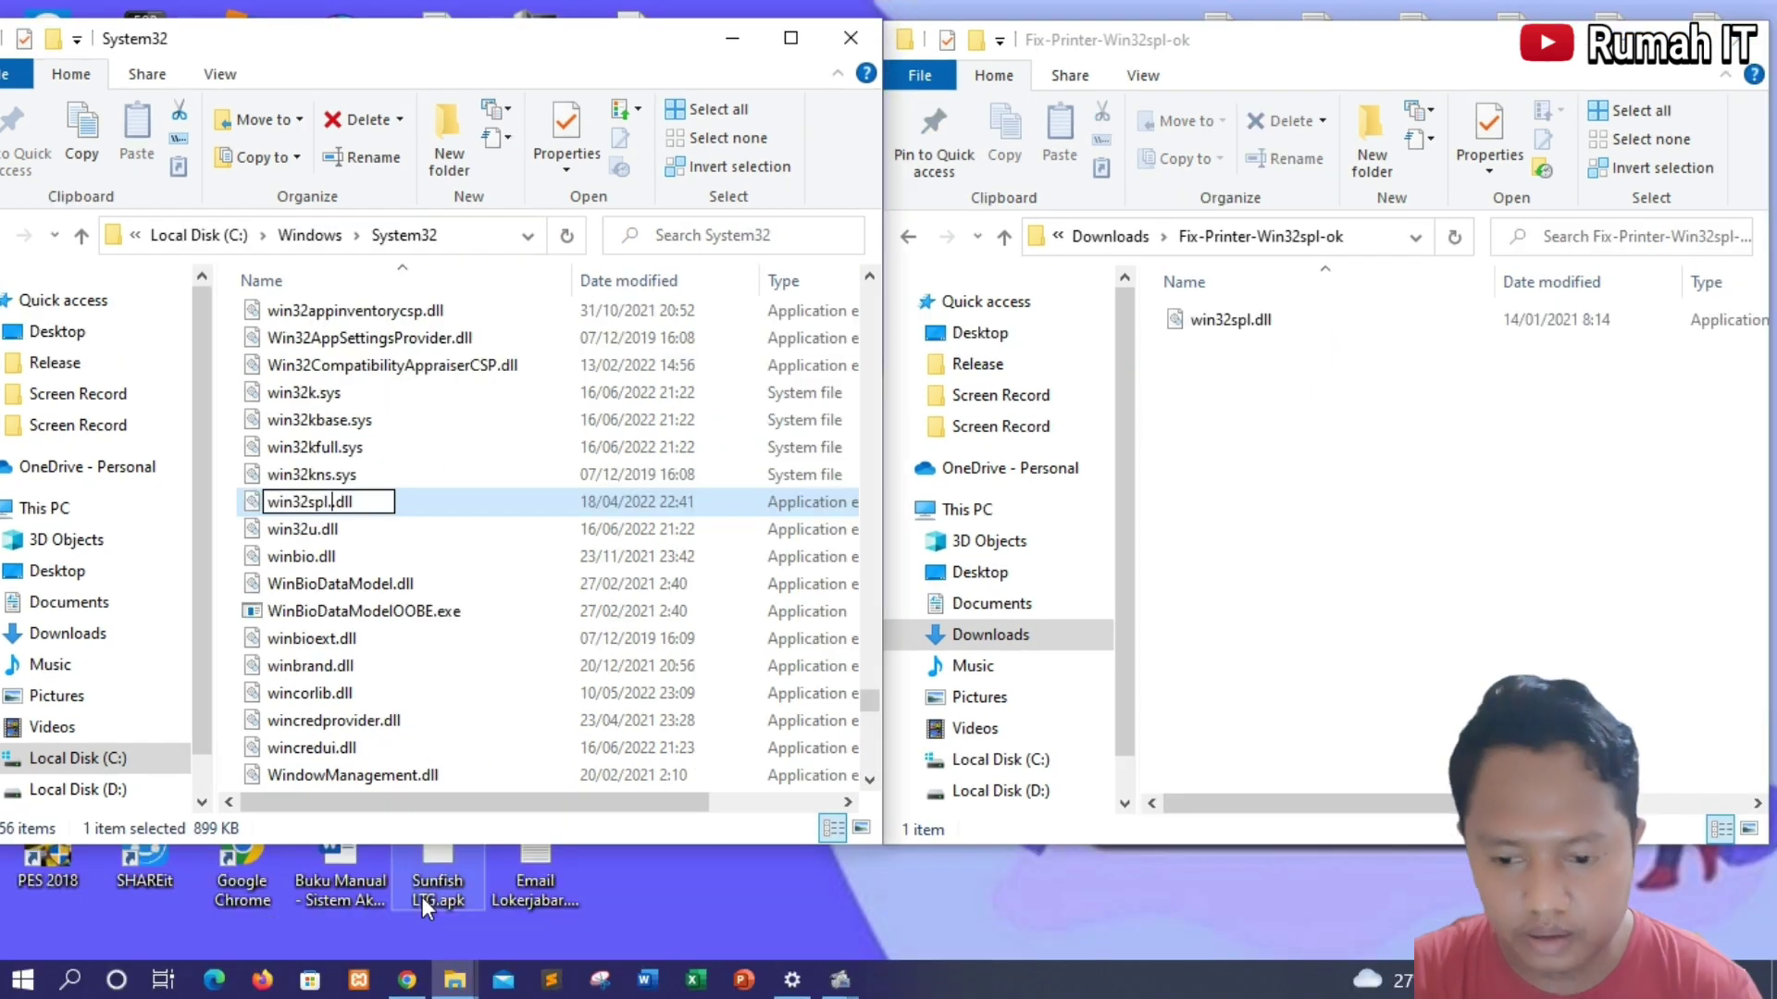
text(.old)
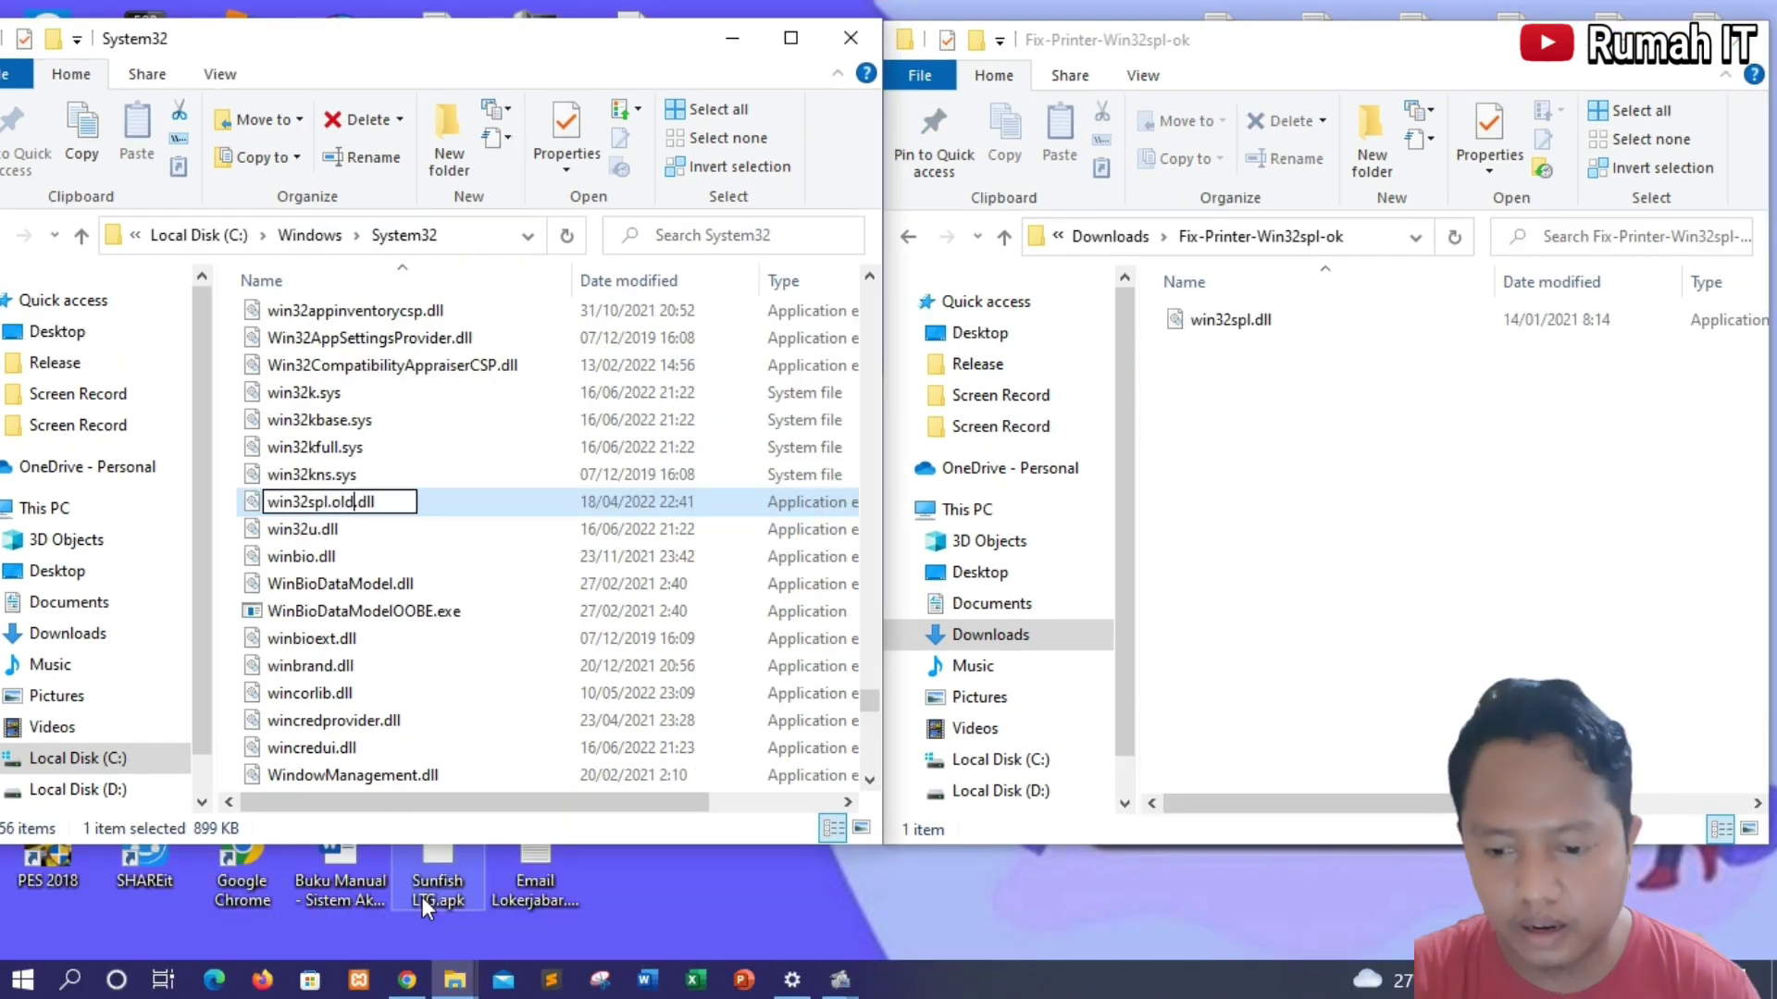
key(Return)
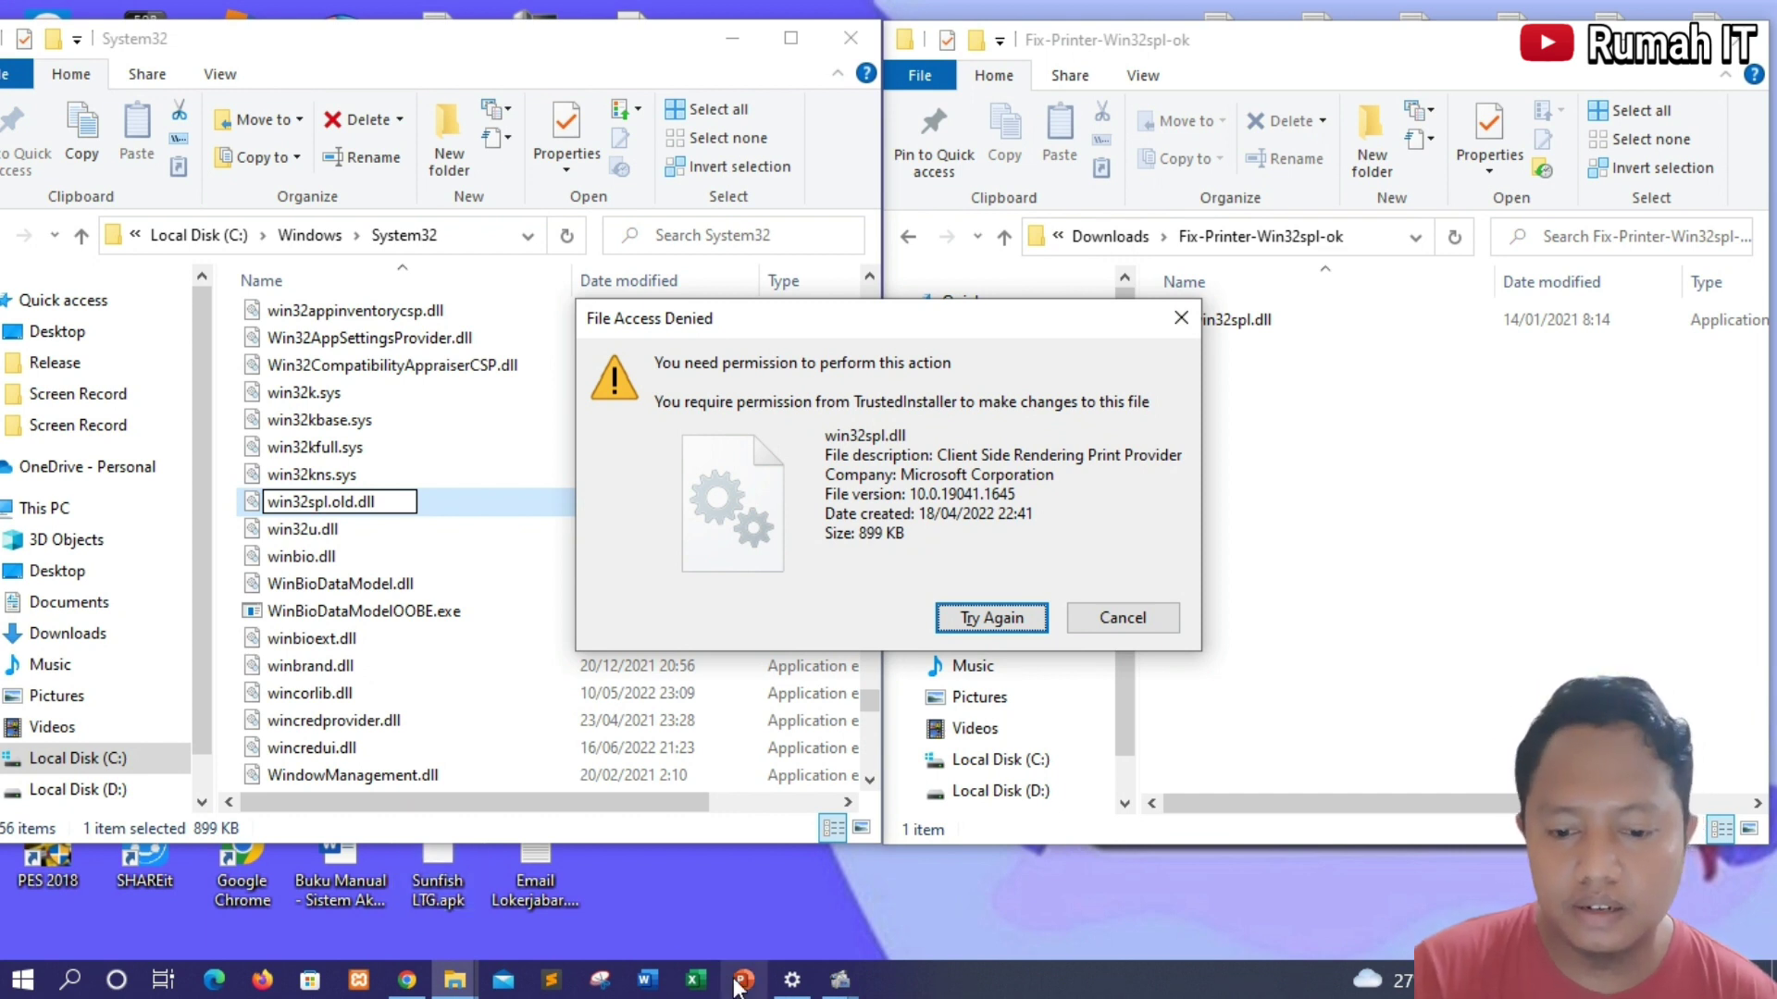
mouse_move(793, 993)
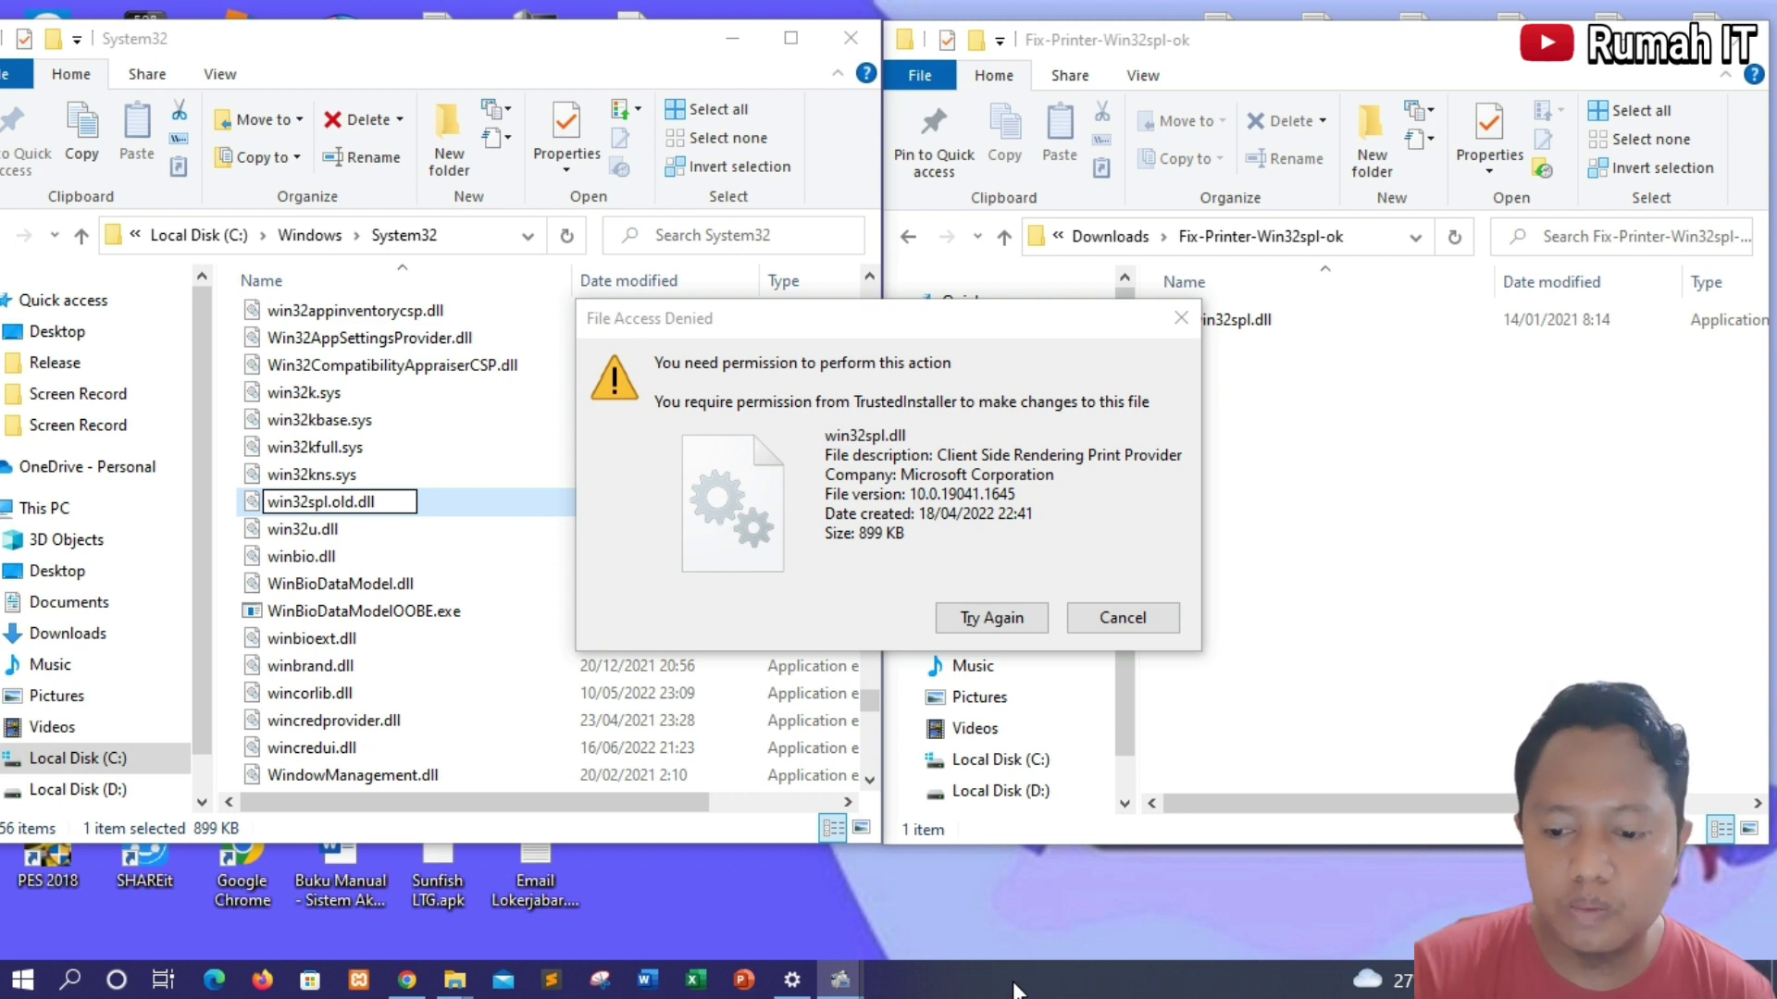
click(1144, 624)
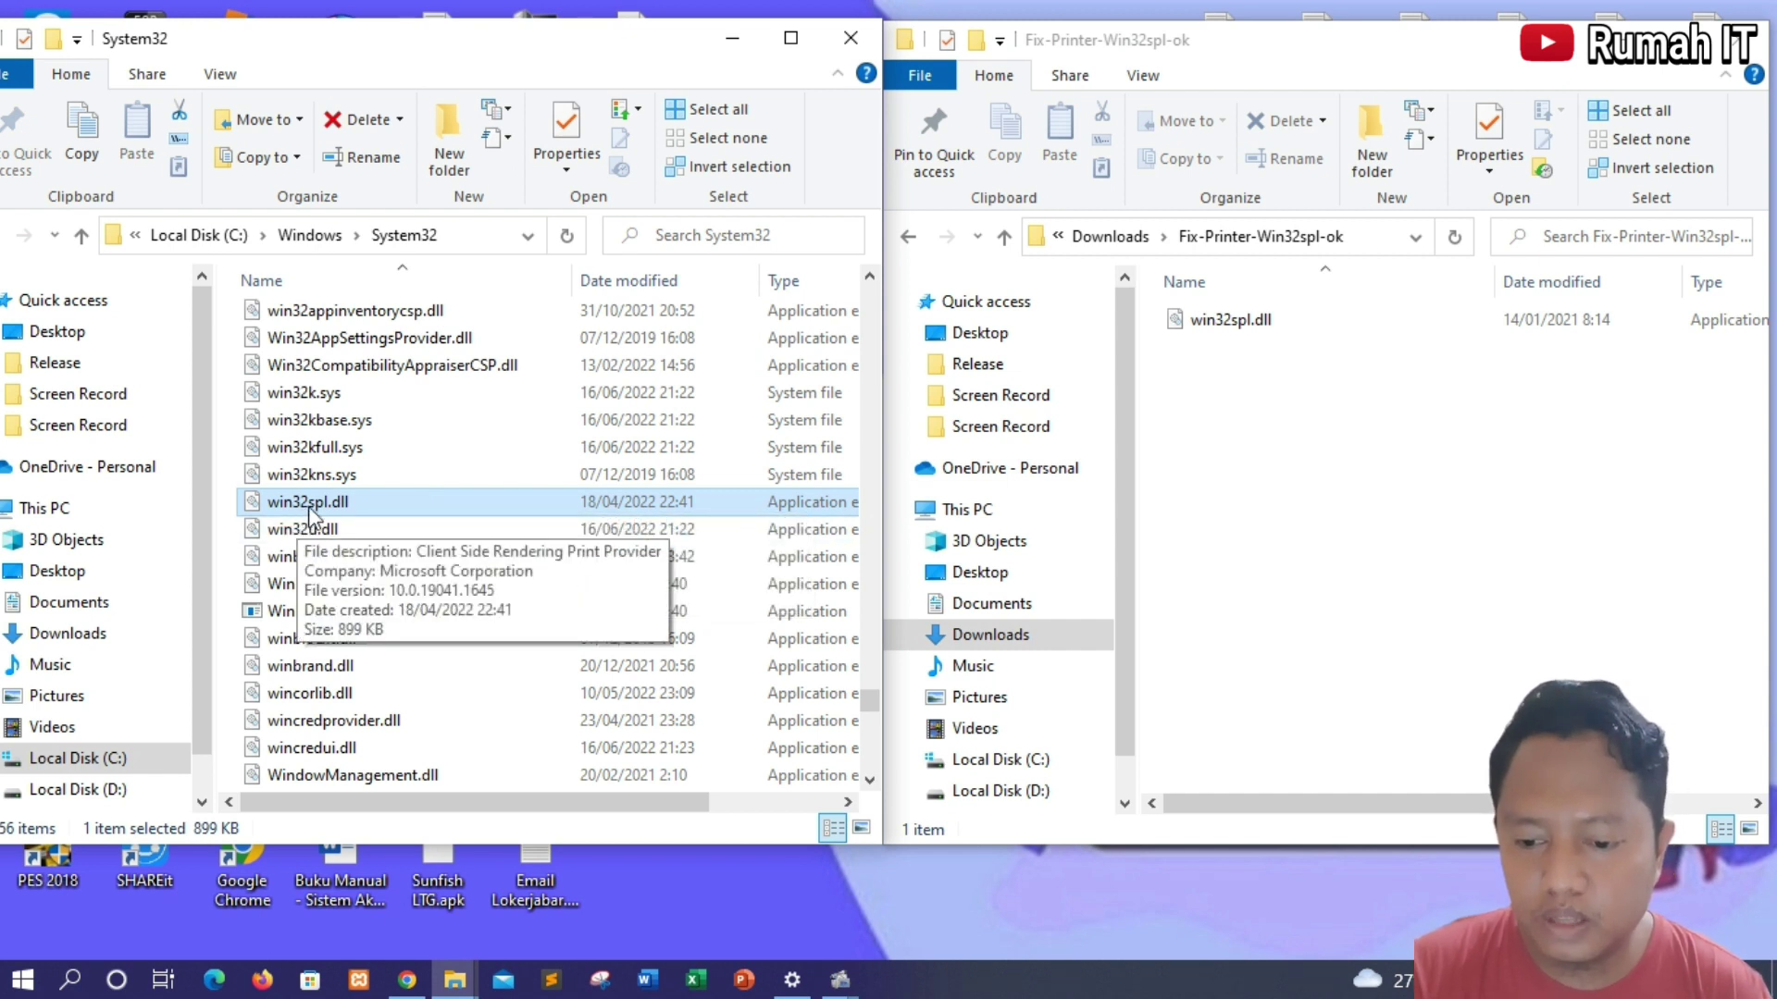
Rename the original win32spl.dll in System32 to win32spl.old.dll.
scroll(308, 507, down, 1)
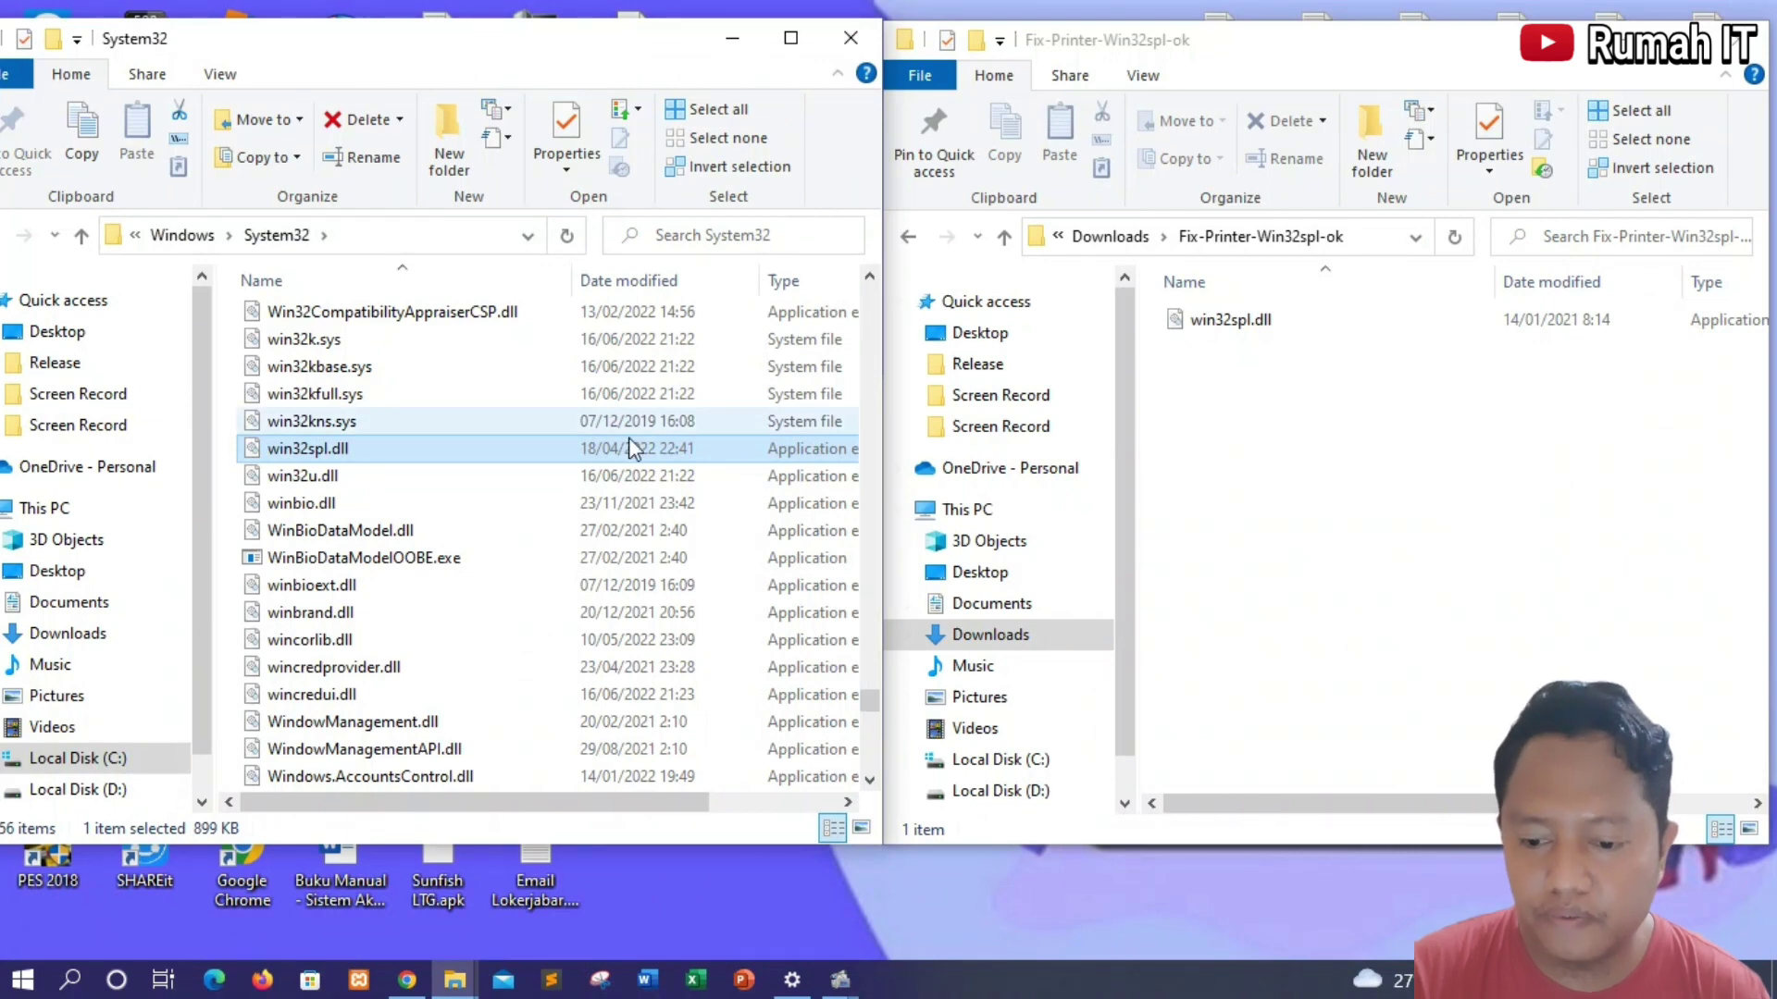
right_click(301, 448)
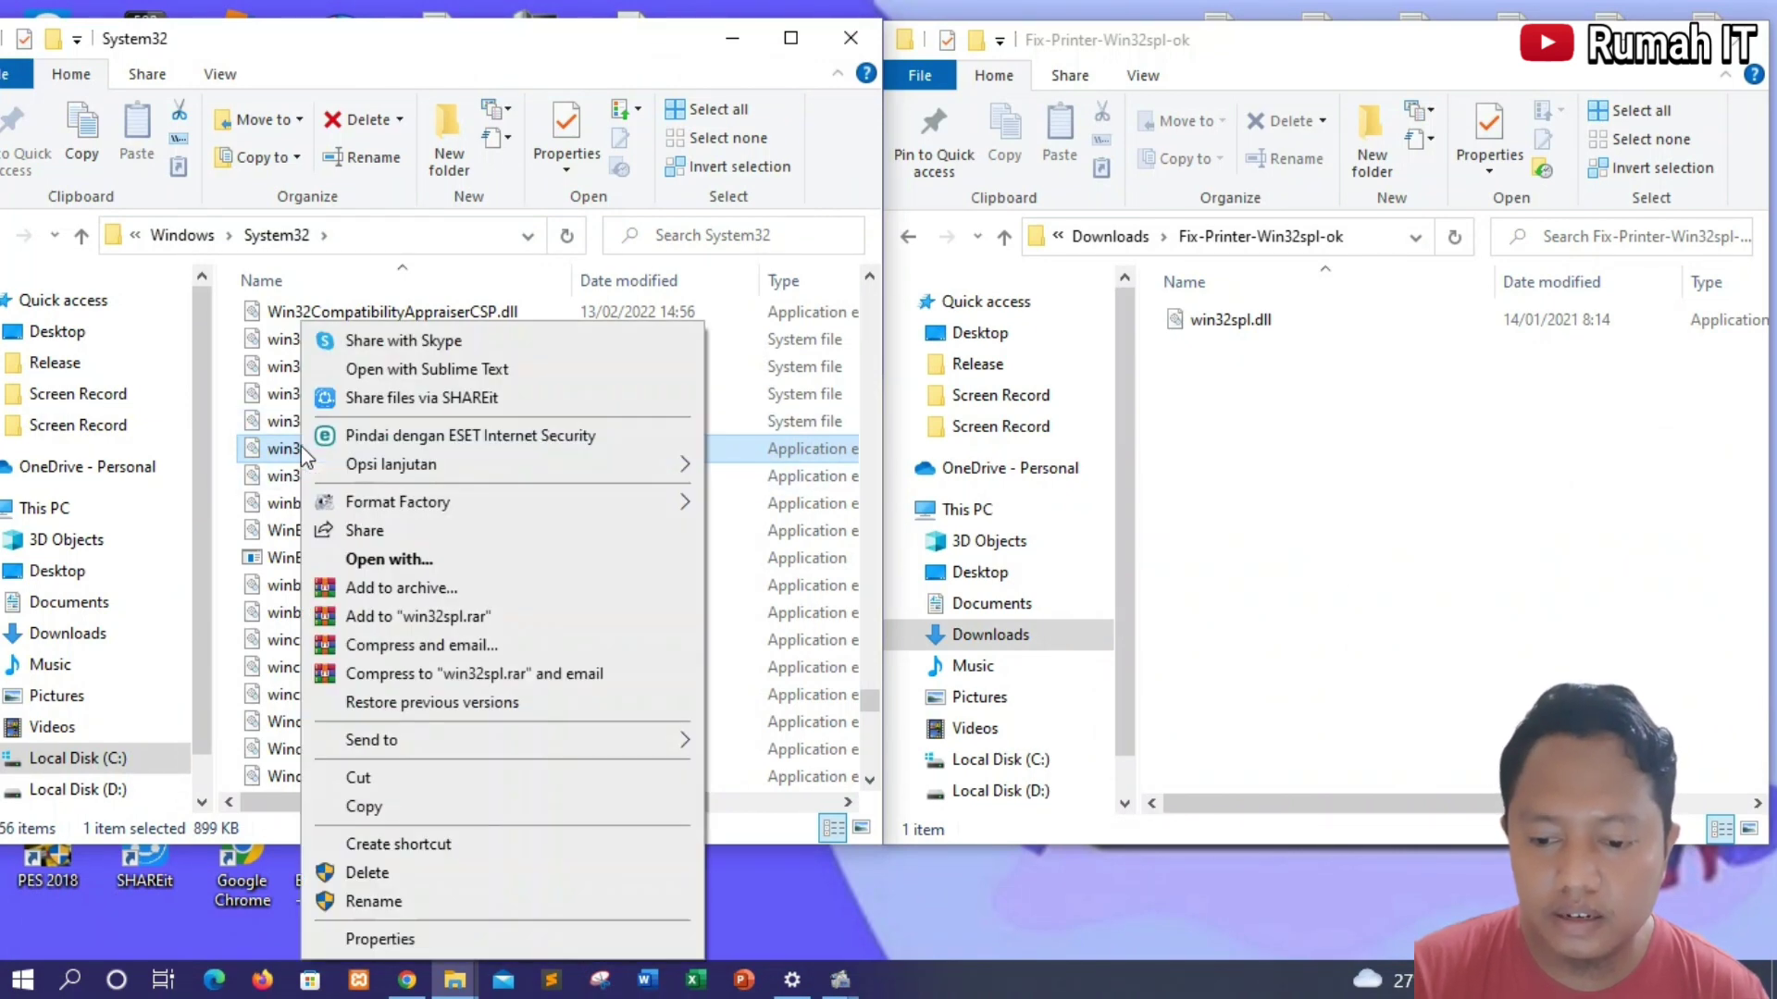
click(370, 902)
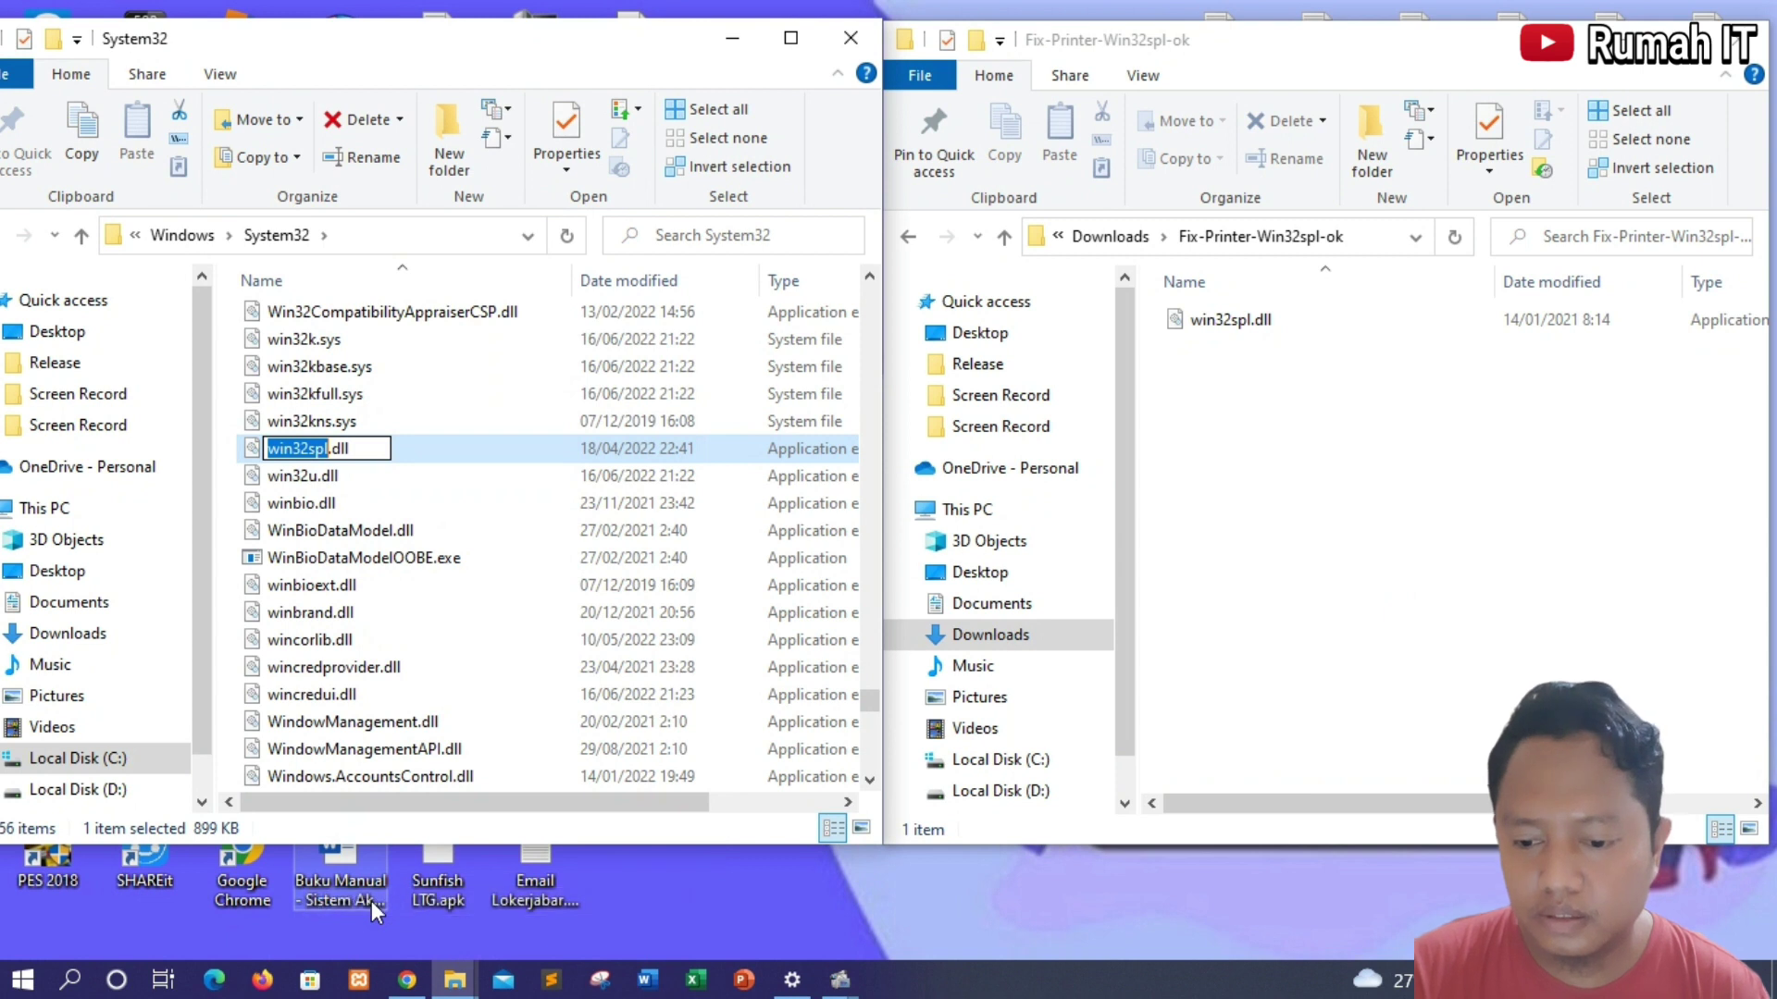
key(Right)
text(.old)
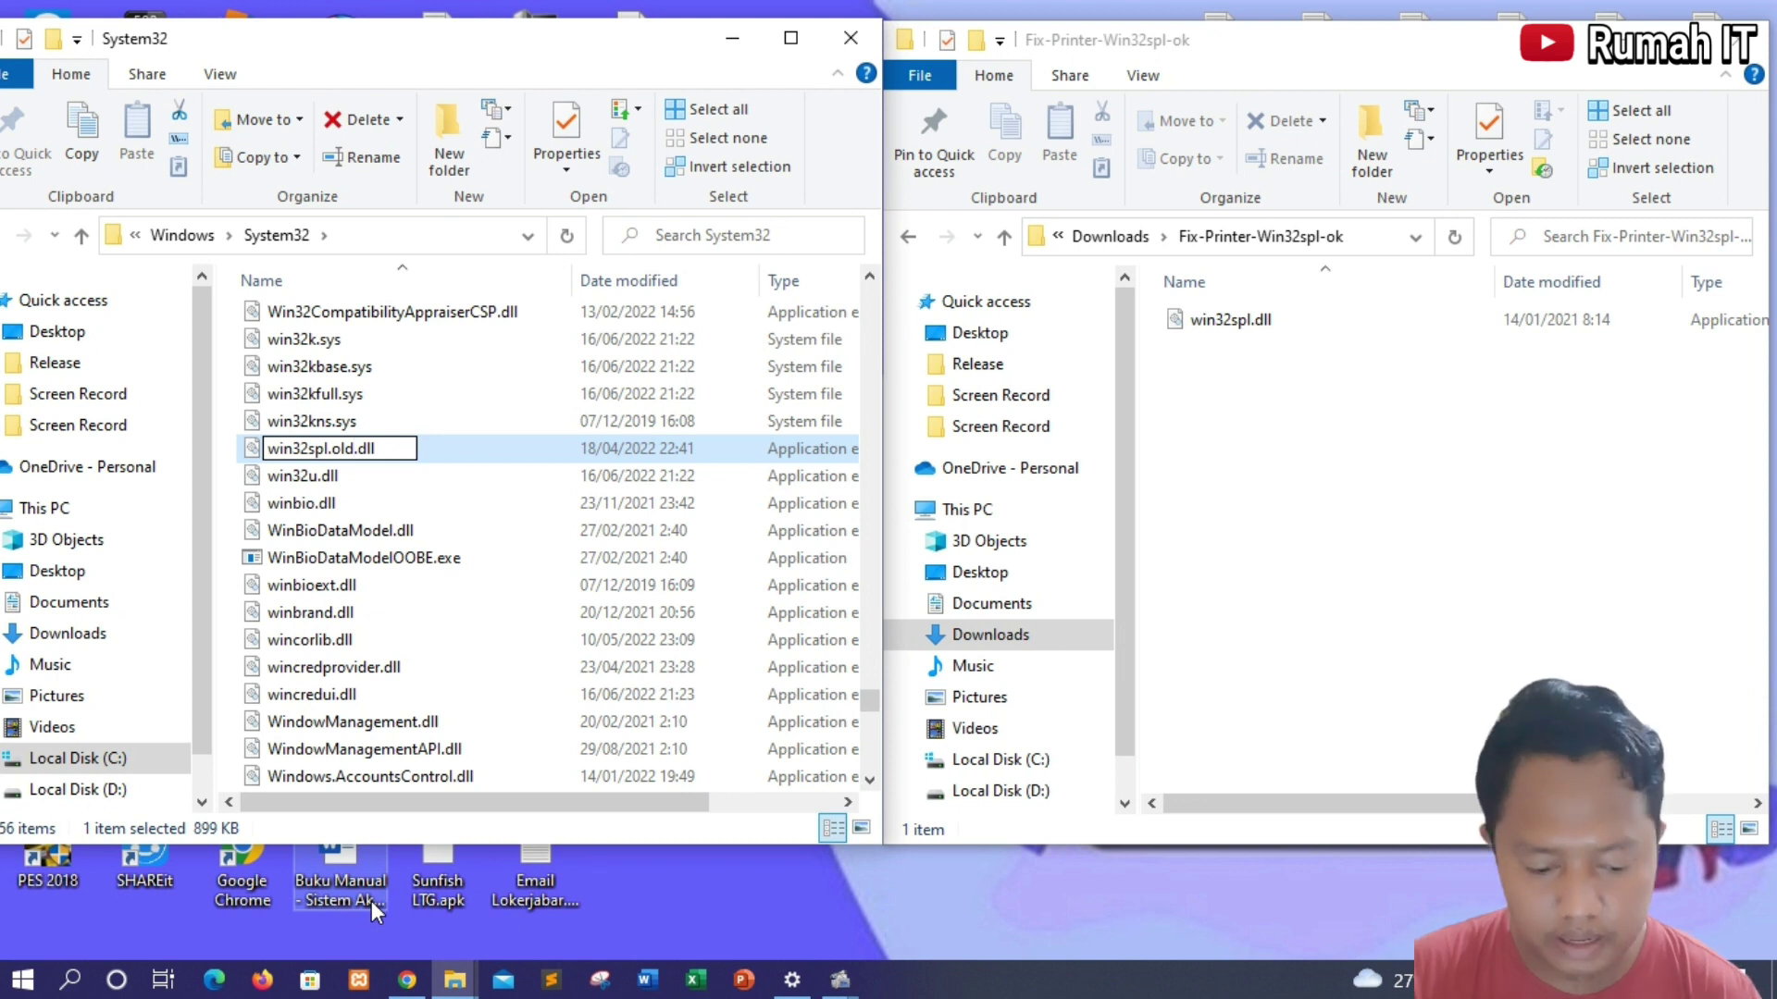
key(Return)
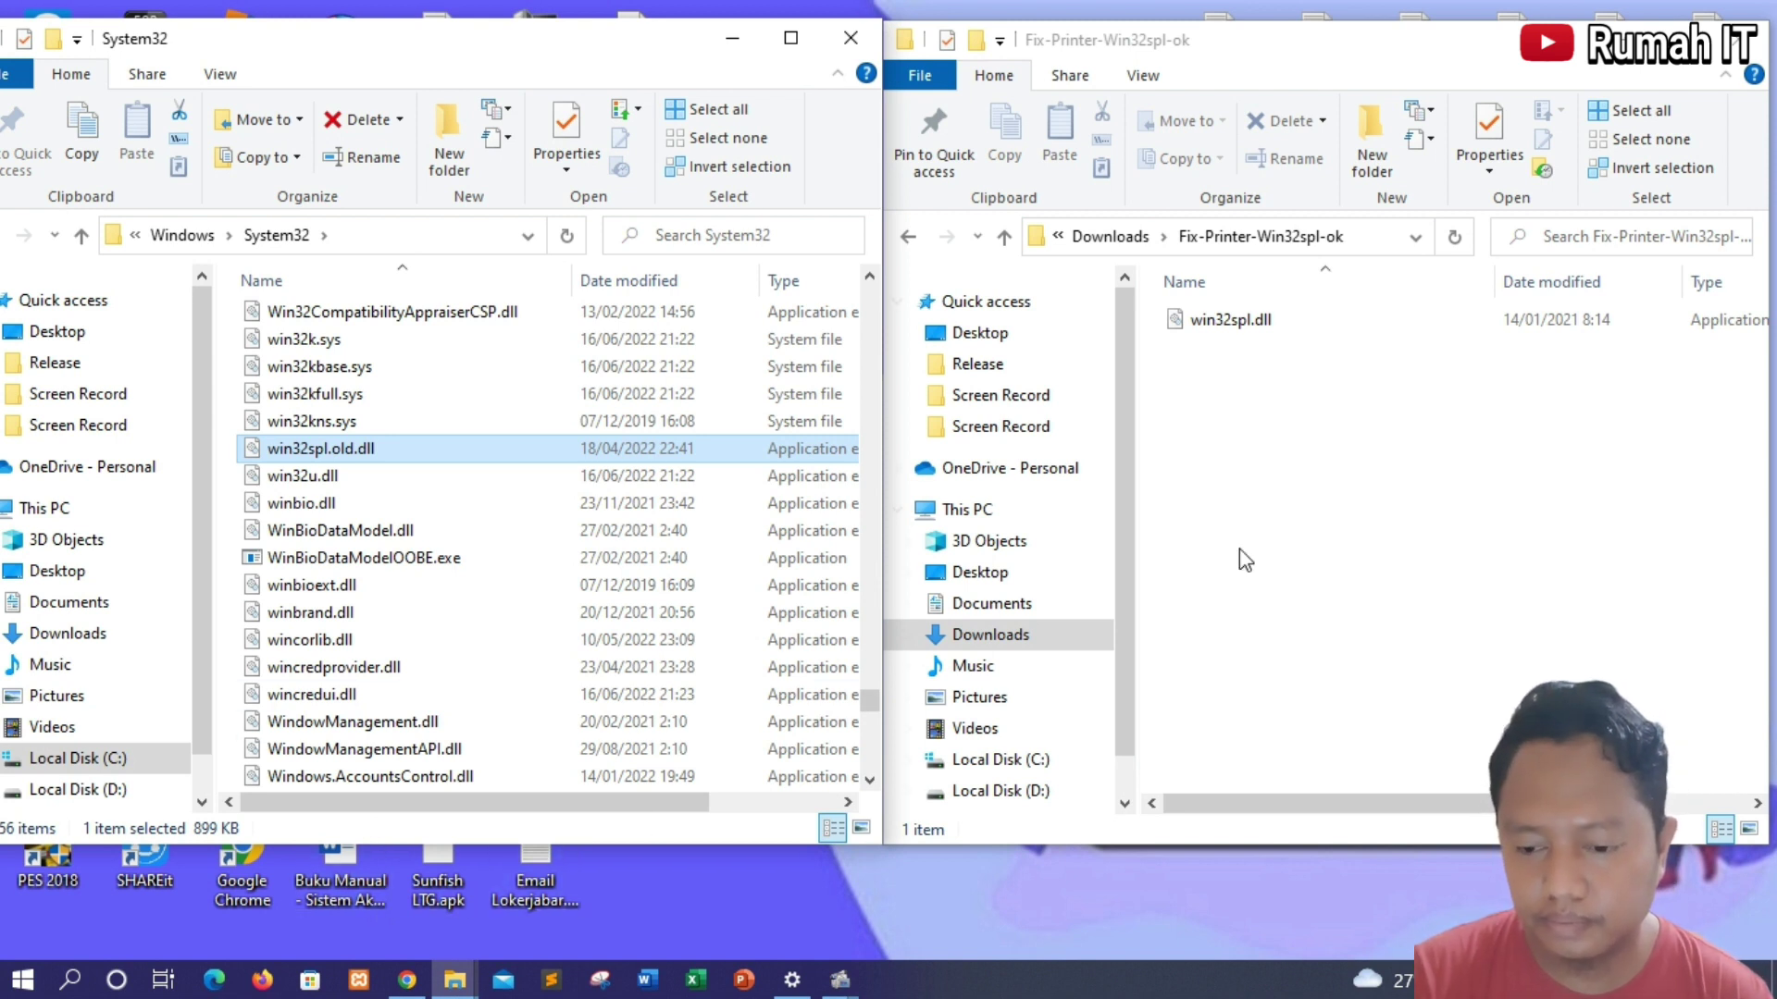
Copy win32spl.dll from the Fix-Printer-Win32spl-ok folder into System32, granting administrator permission.
click(1212, 320)
right_click(1207, 324)
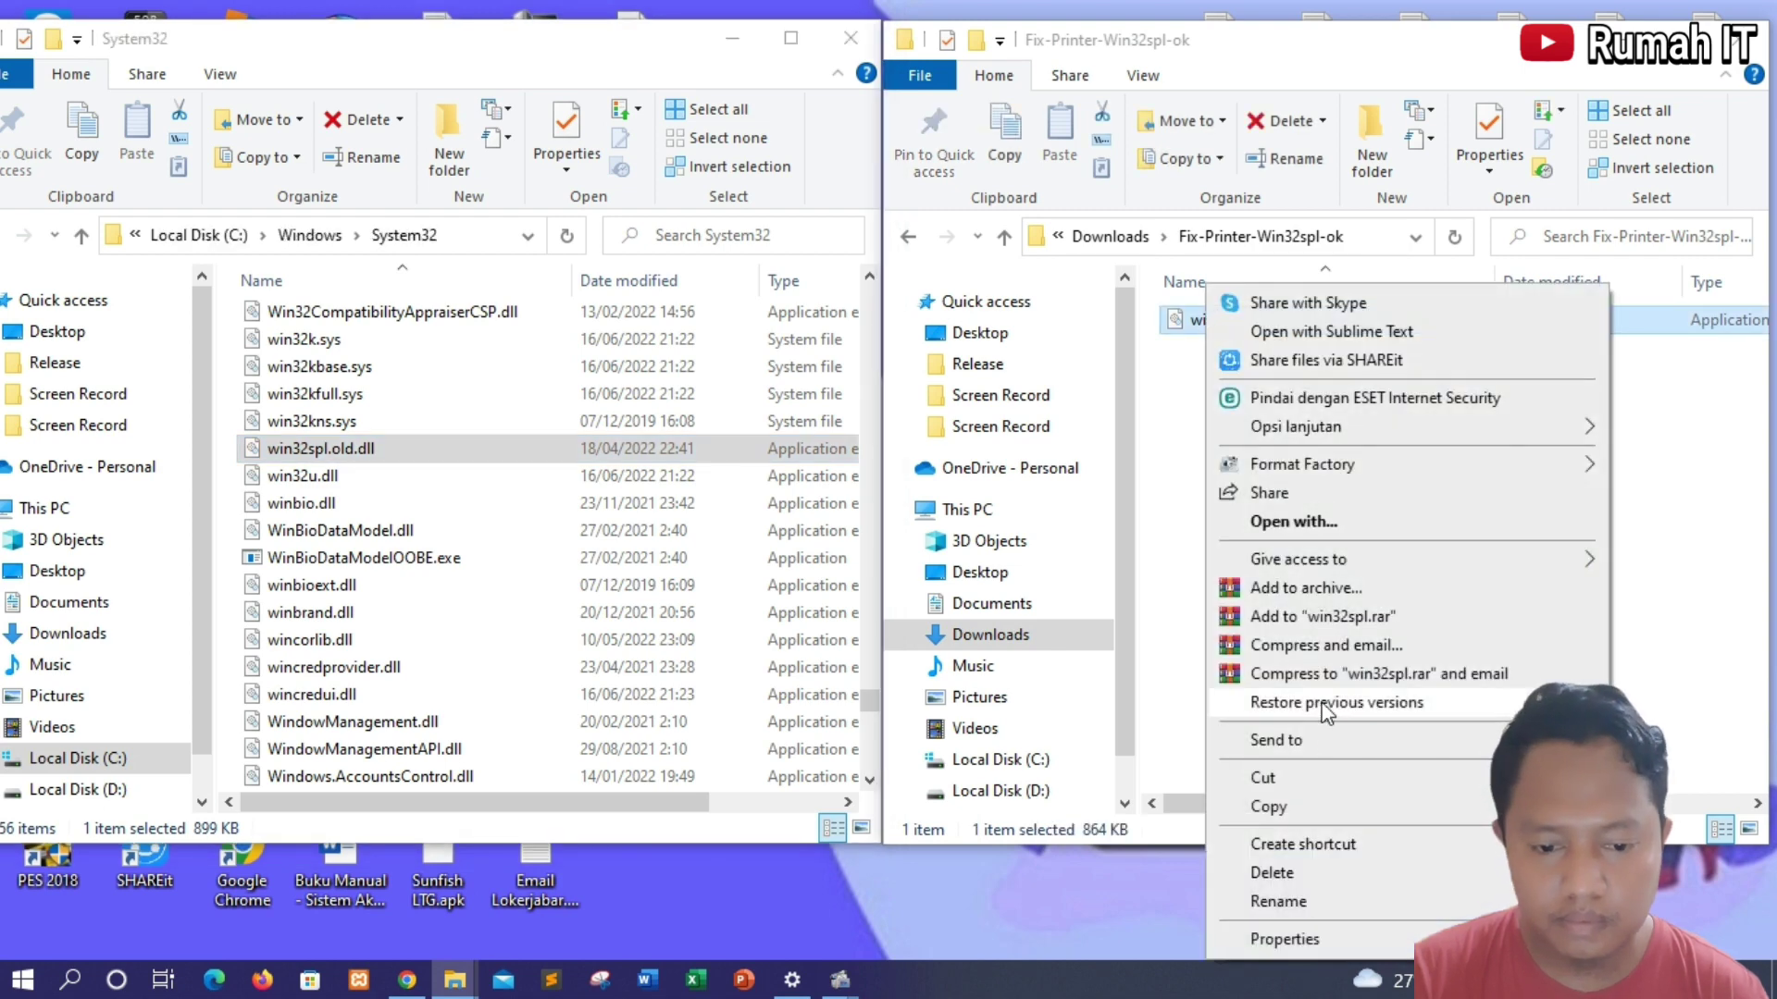
click(1271, 807)
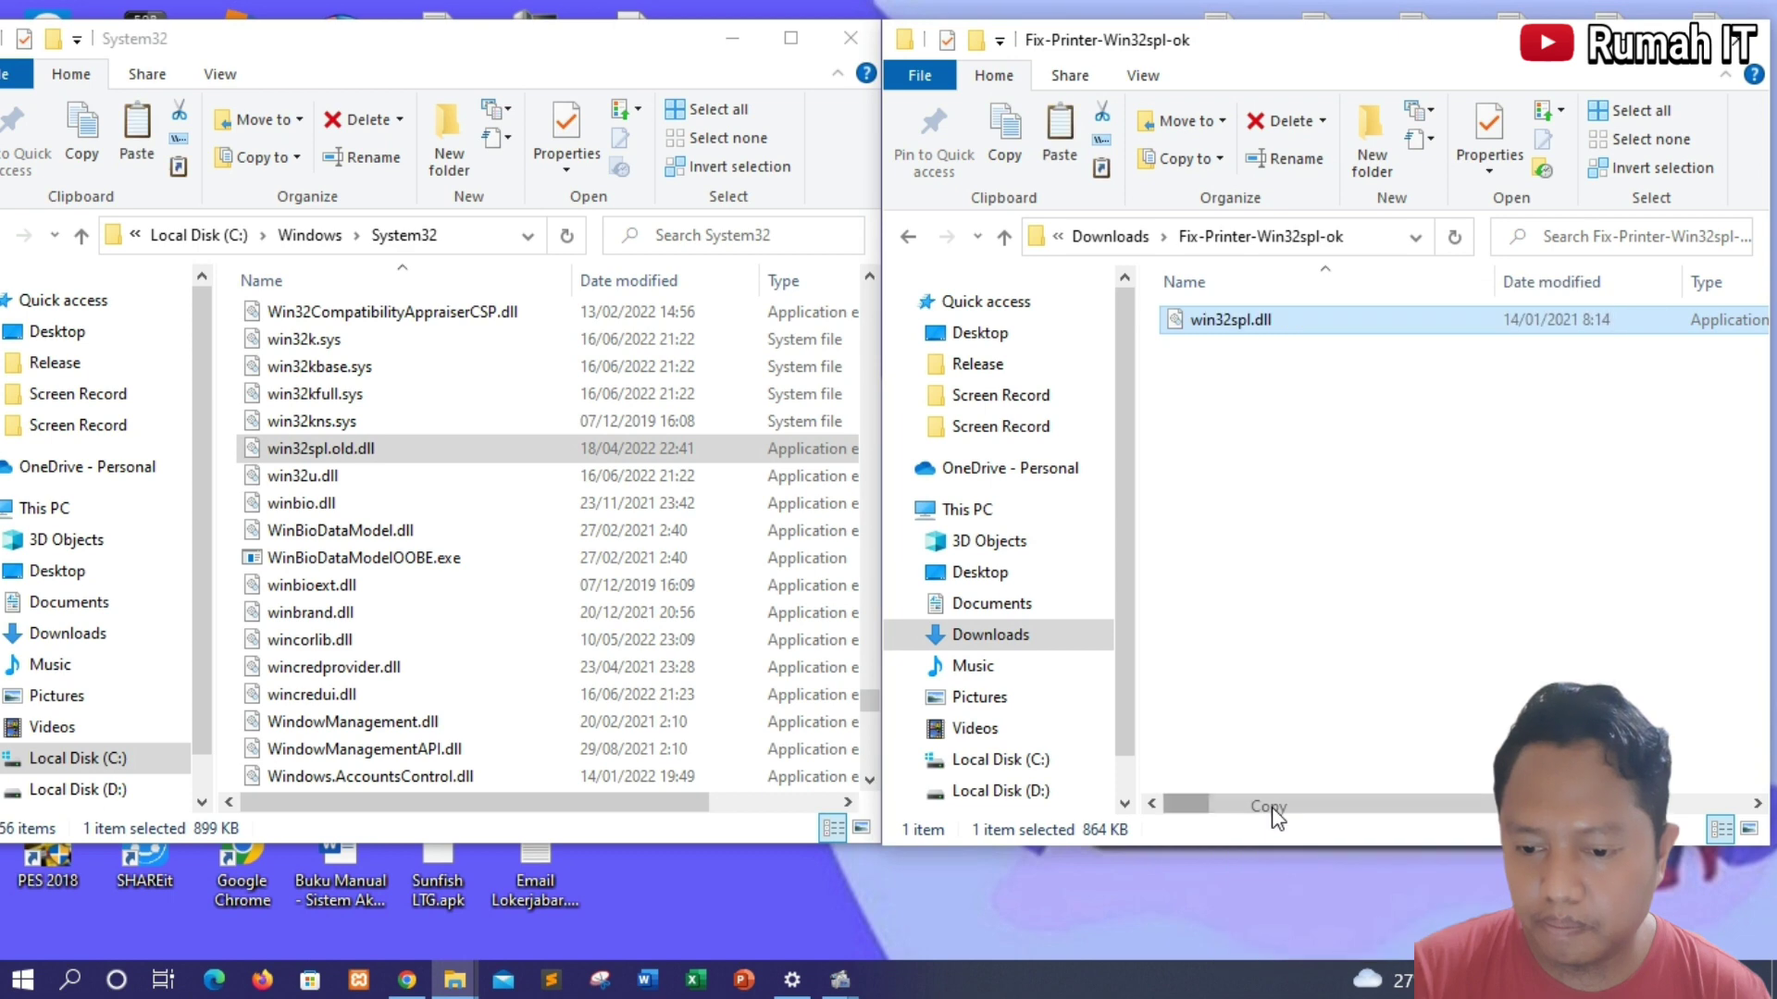
right_click(495, 506)
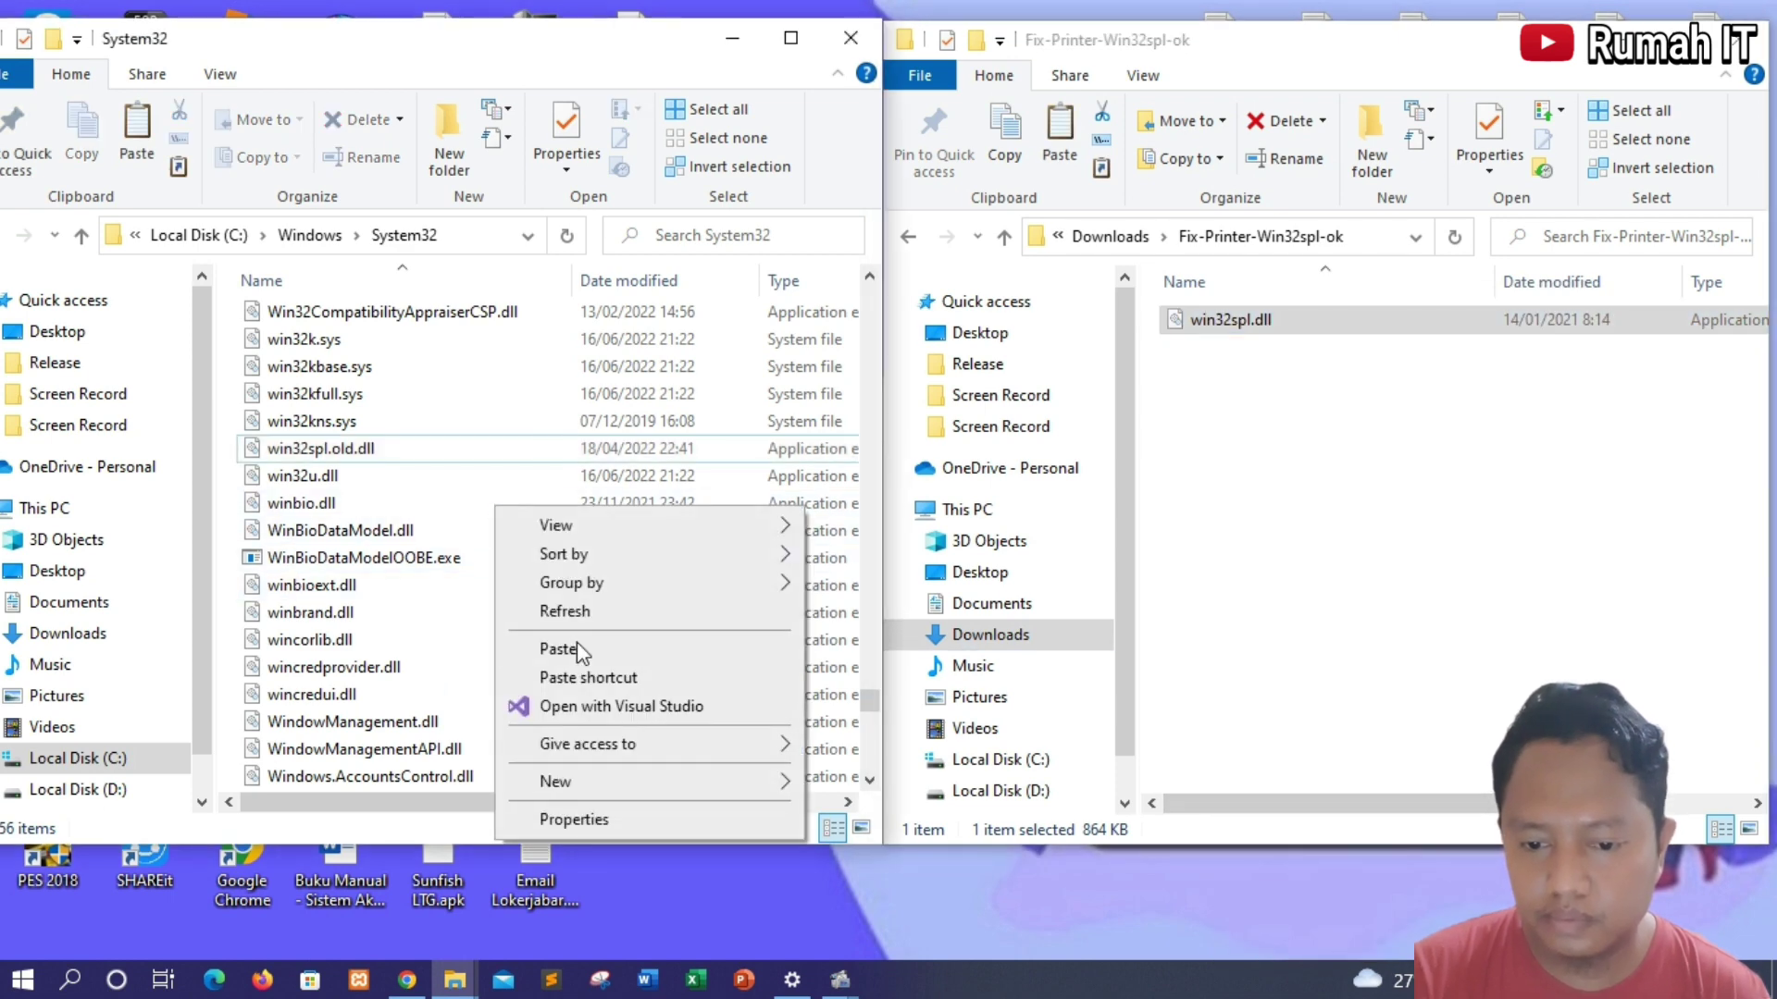
click(576, 645)
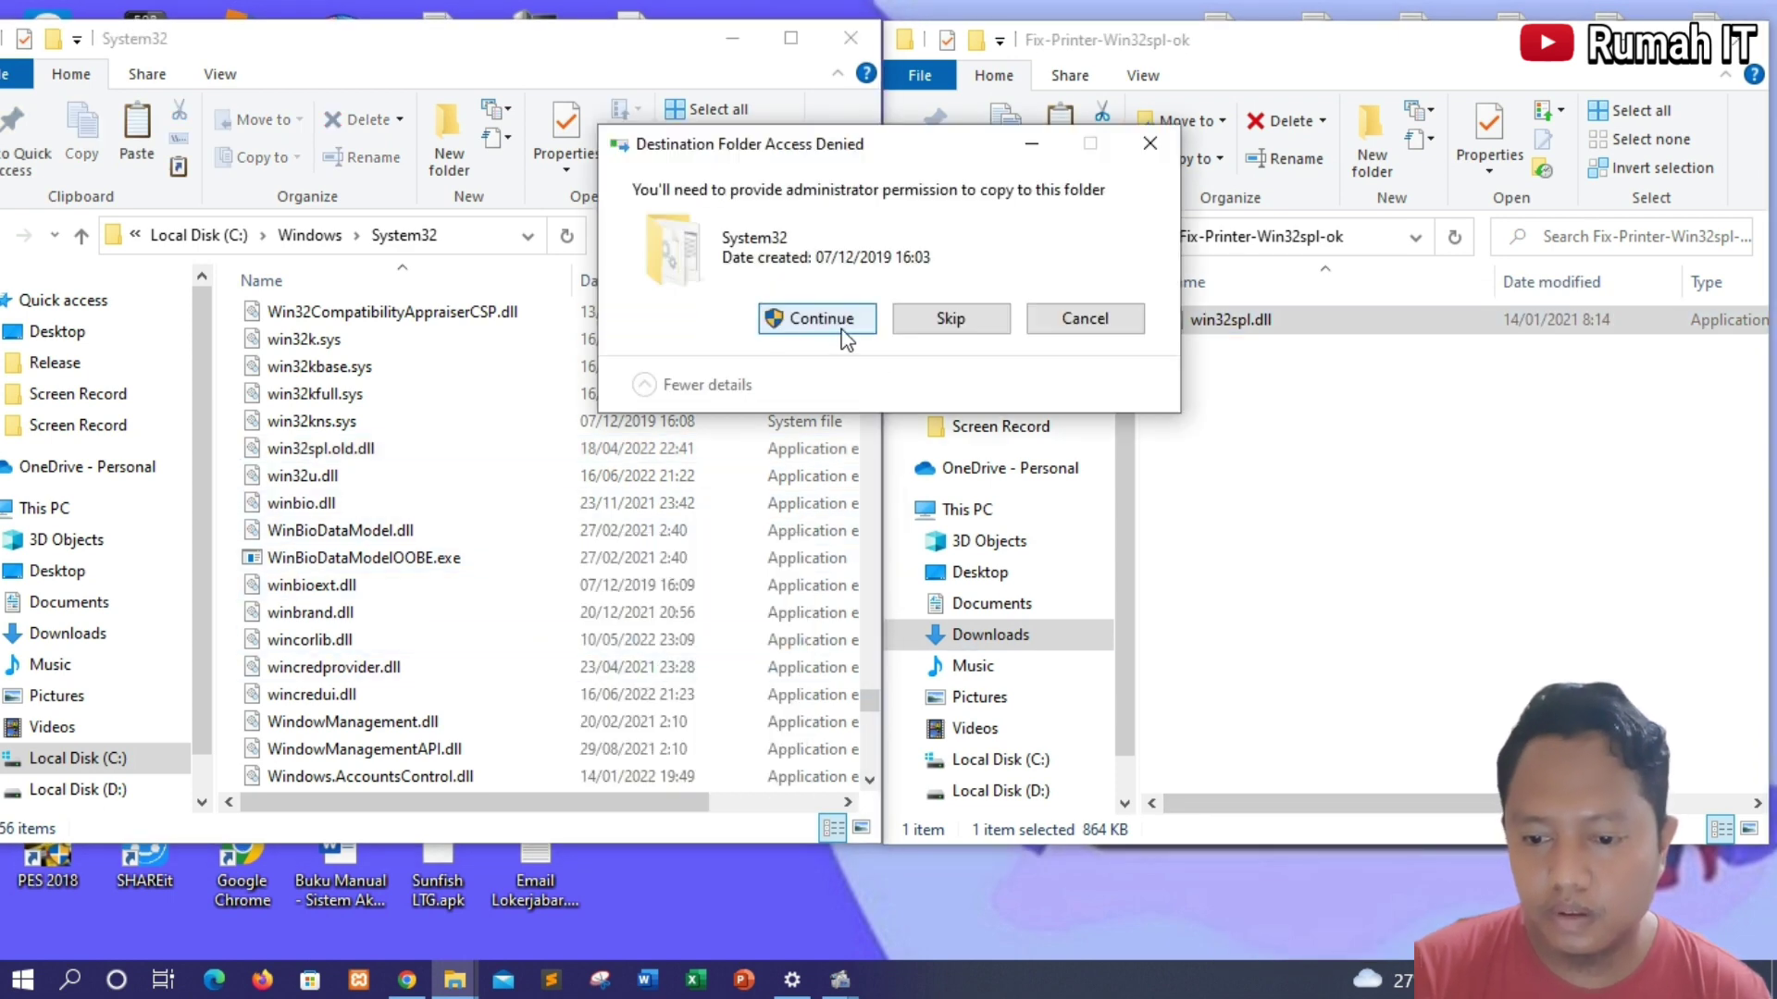
click(843, 333)
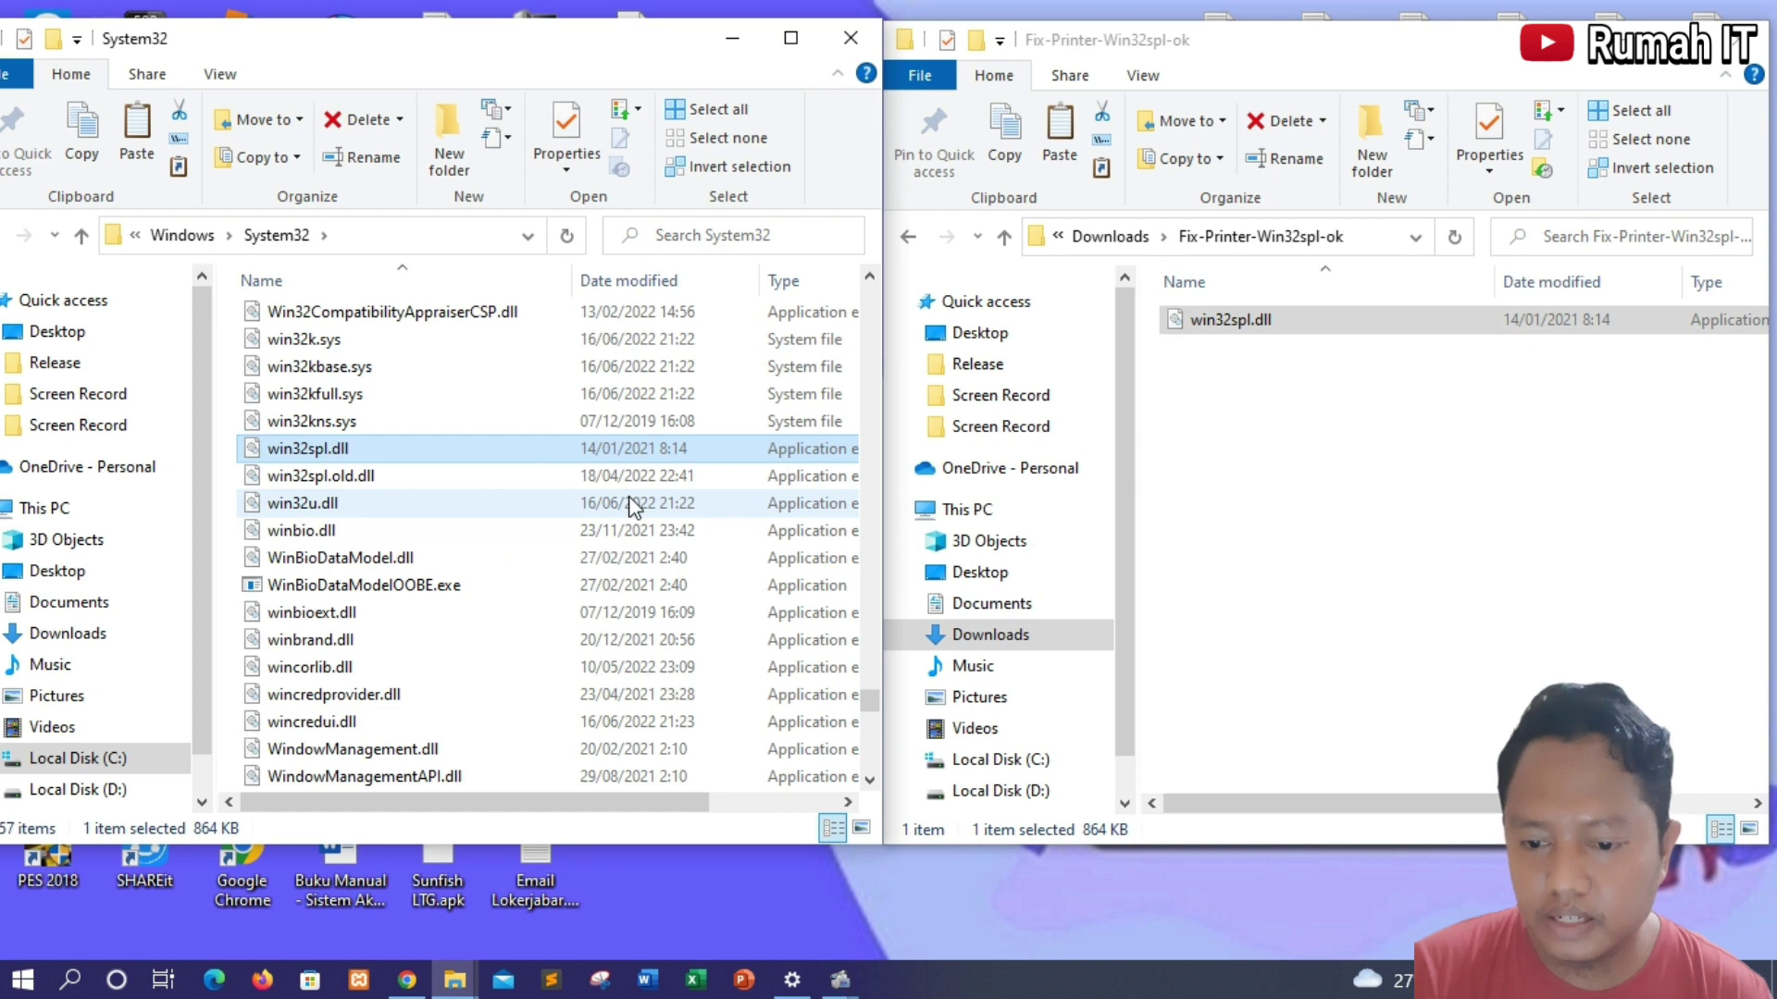
Check the version details of the newly copied win32spl.dll in System32.
right_click(361, 448)
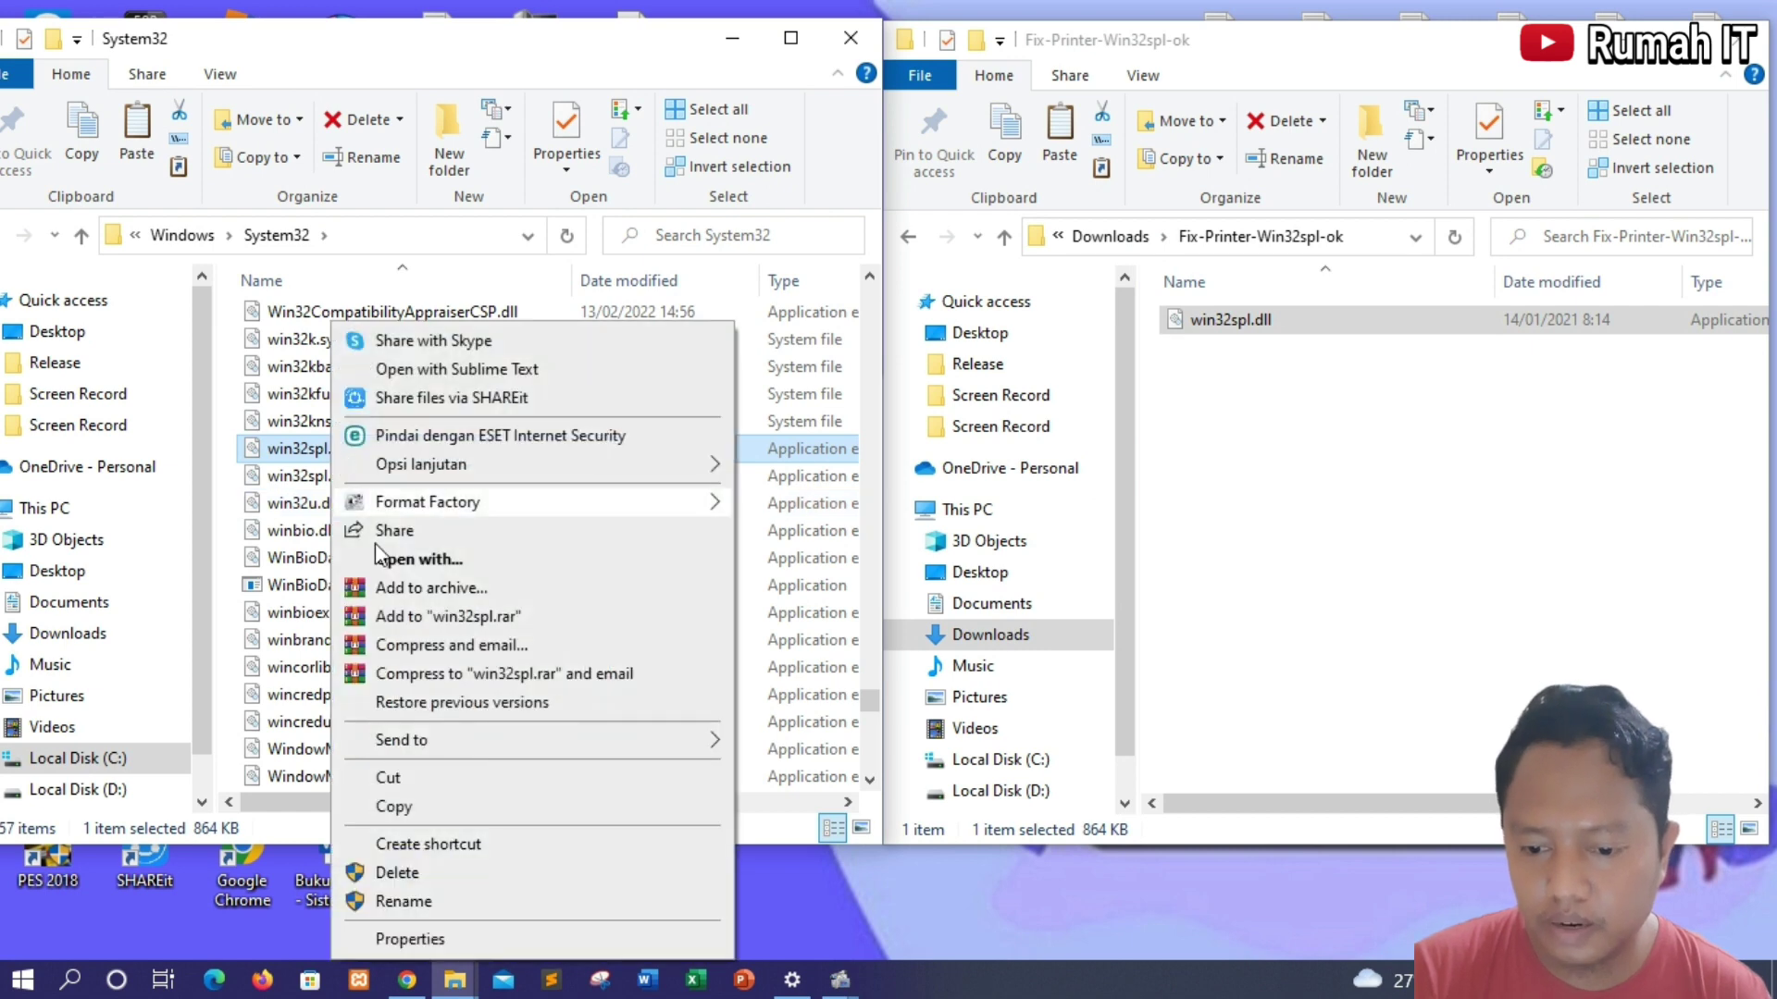
click(392, 940)
click(448, 349)
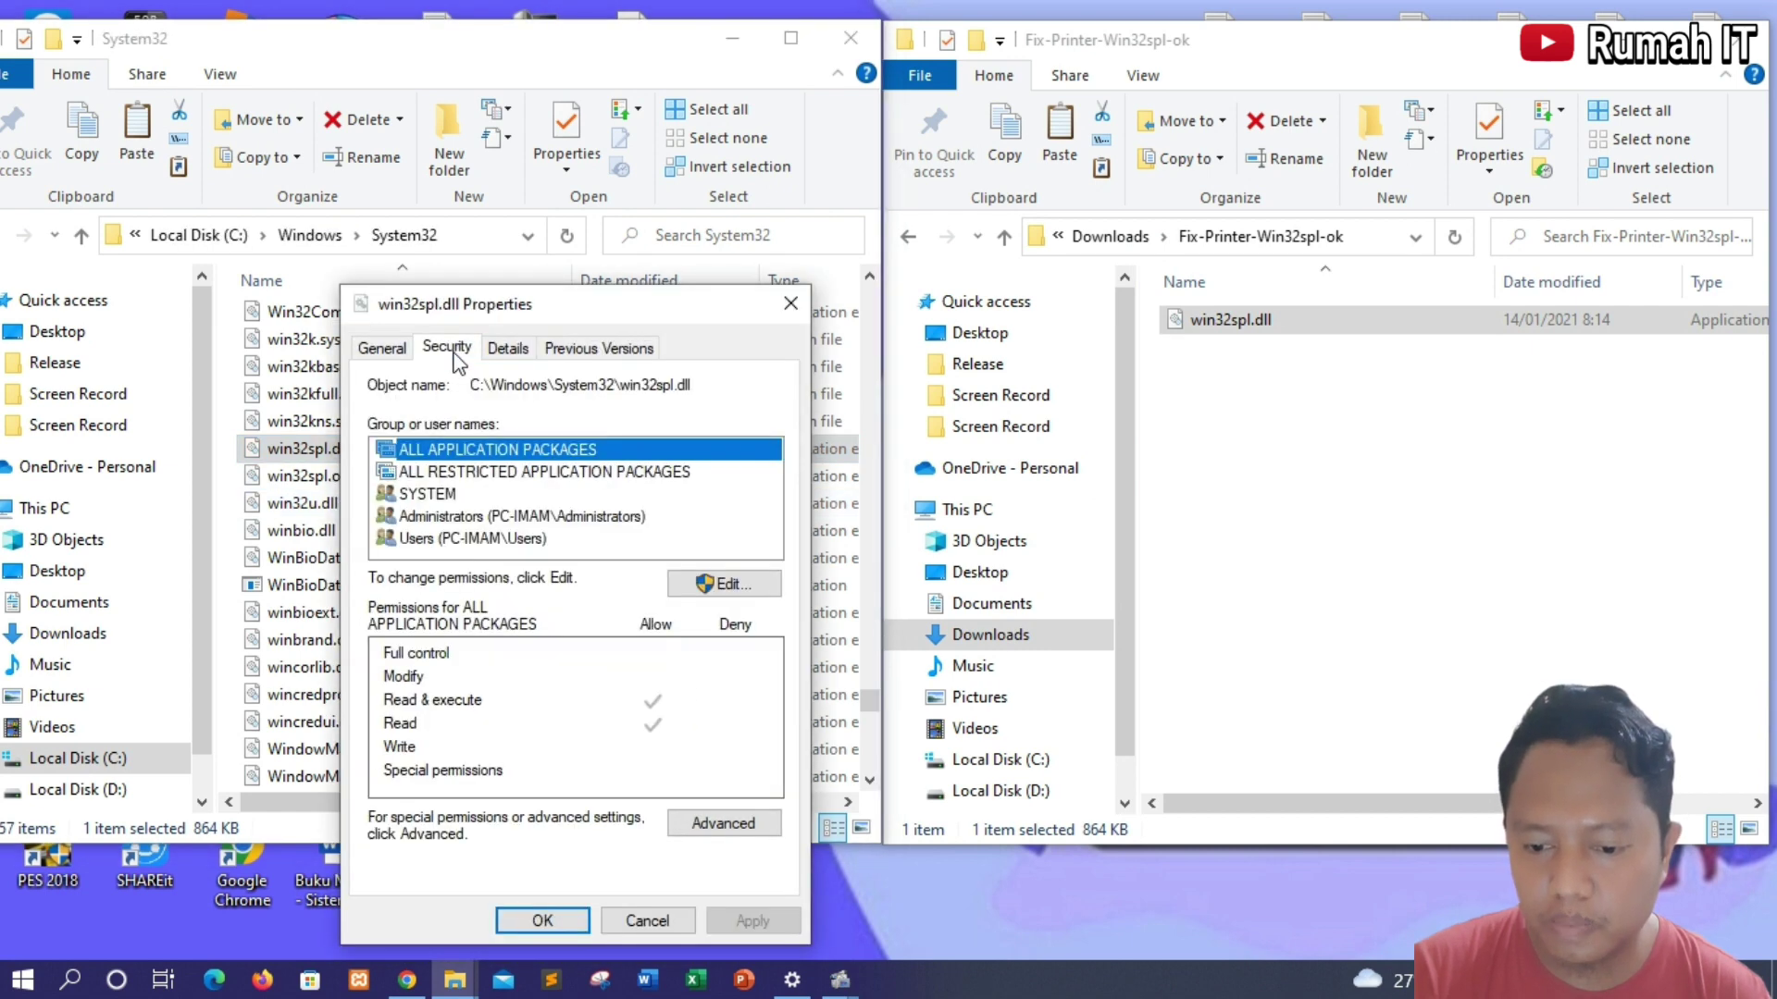
click(507, 348)
click(578, 565)
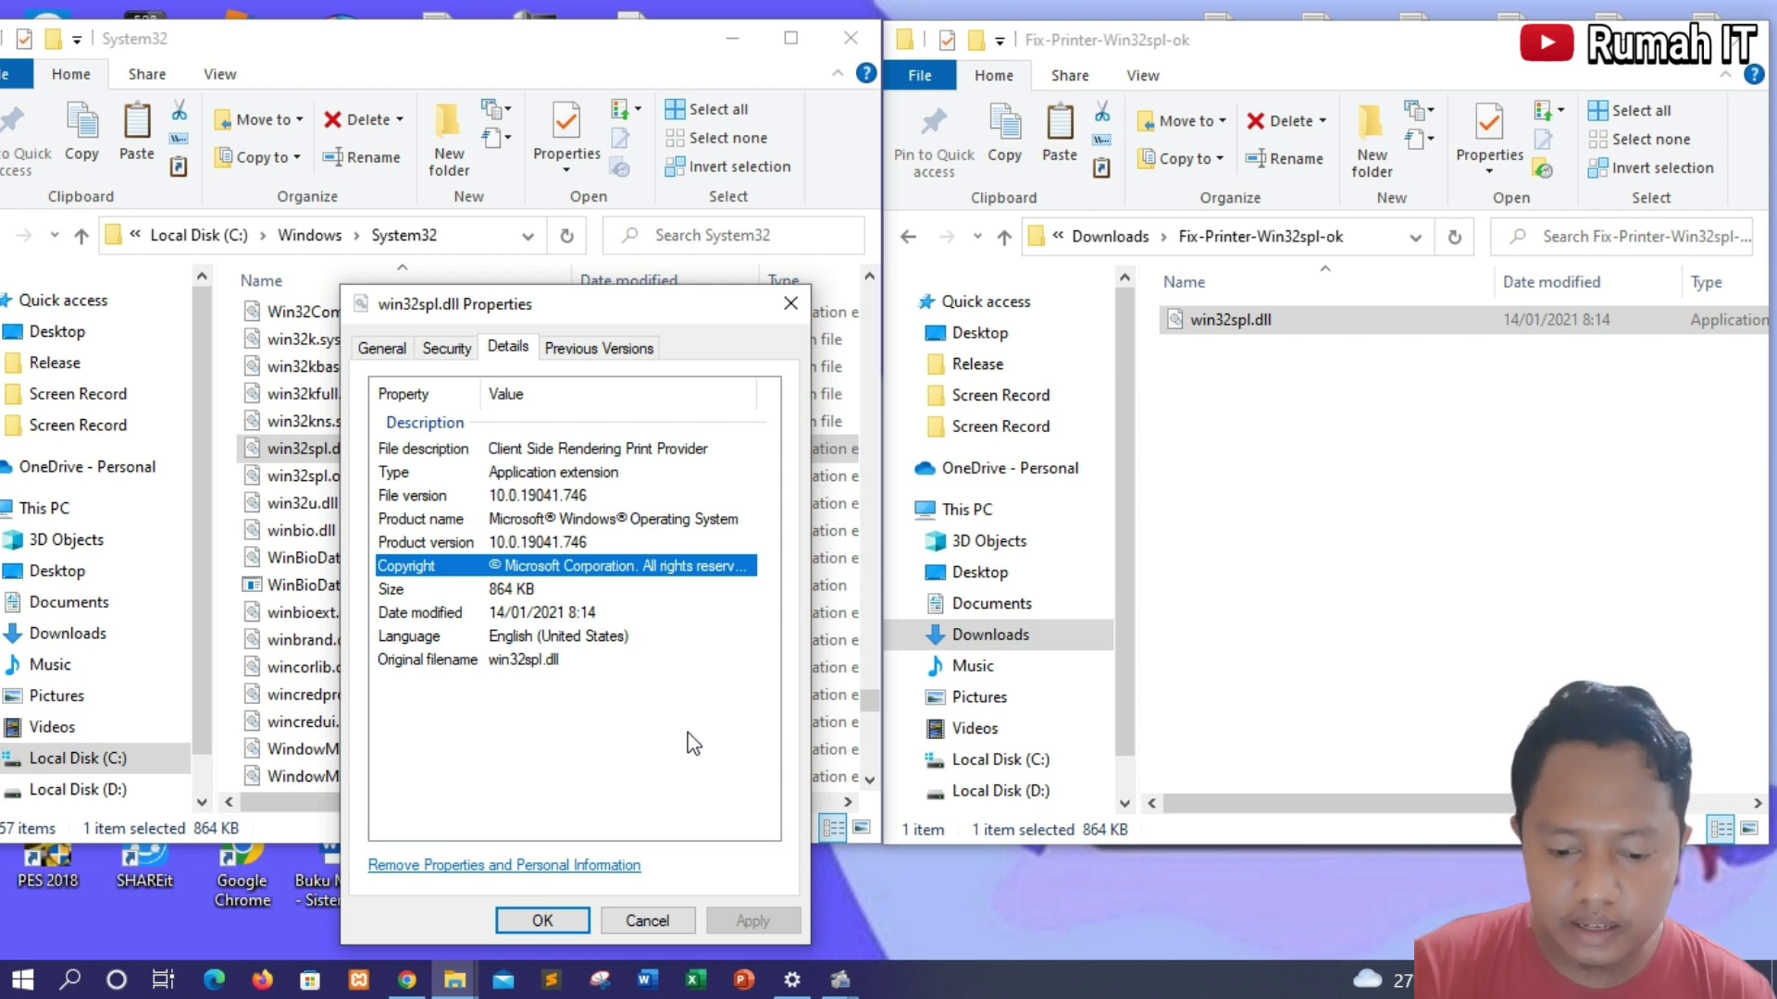
click(544, 921)
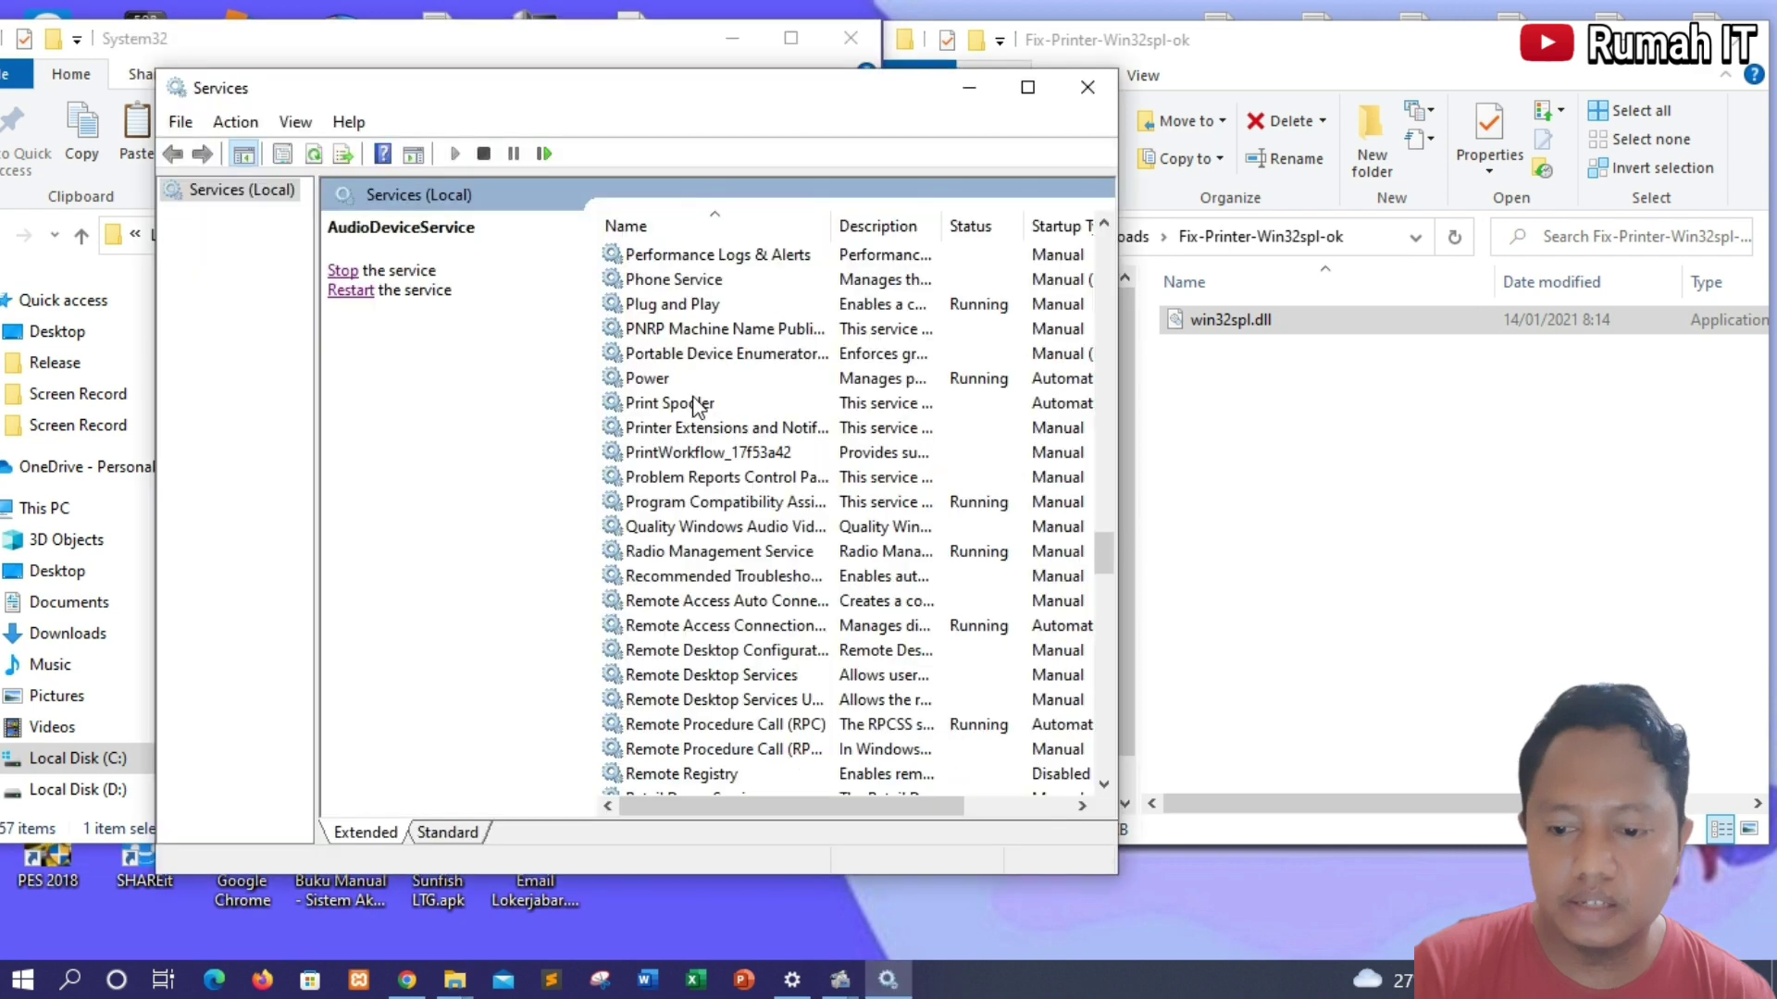
Start the Print Spooler service and close the Services window.
click(648, 399)
click(343, 273)
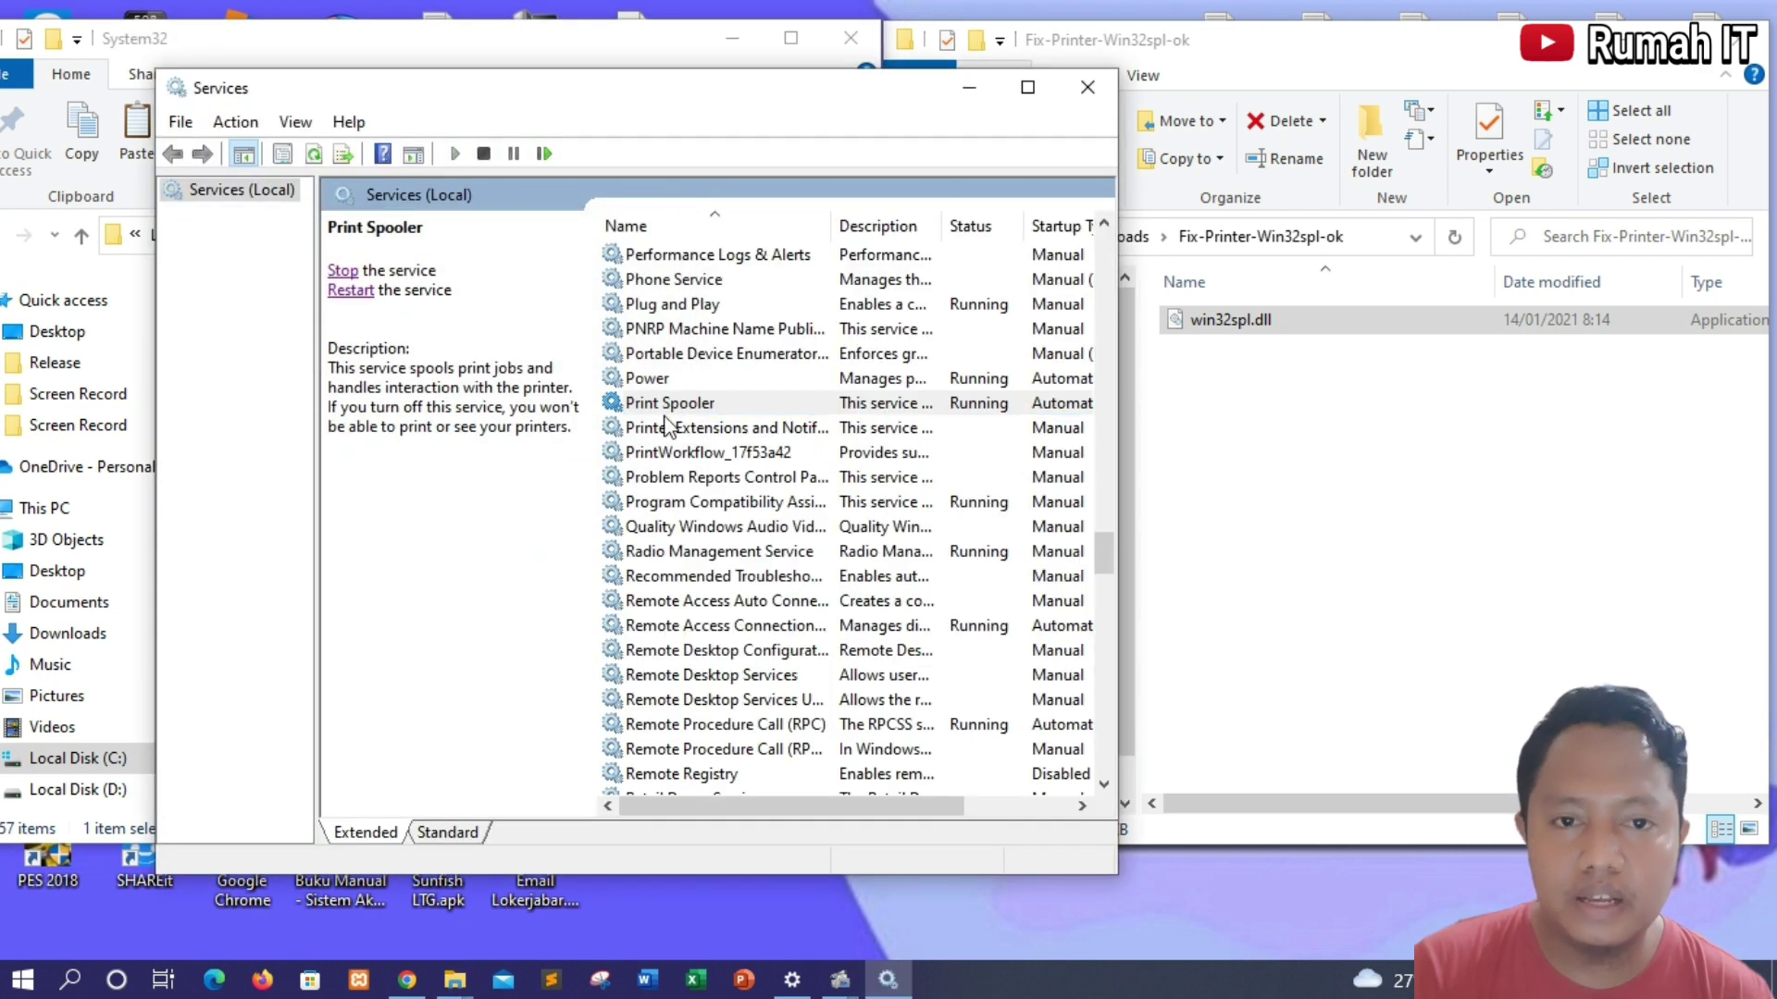
click(1087, 83)
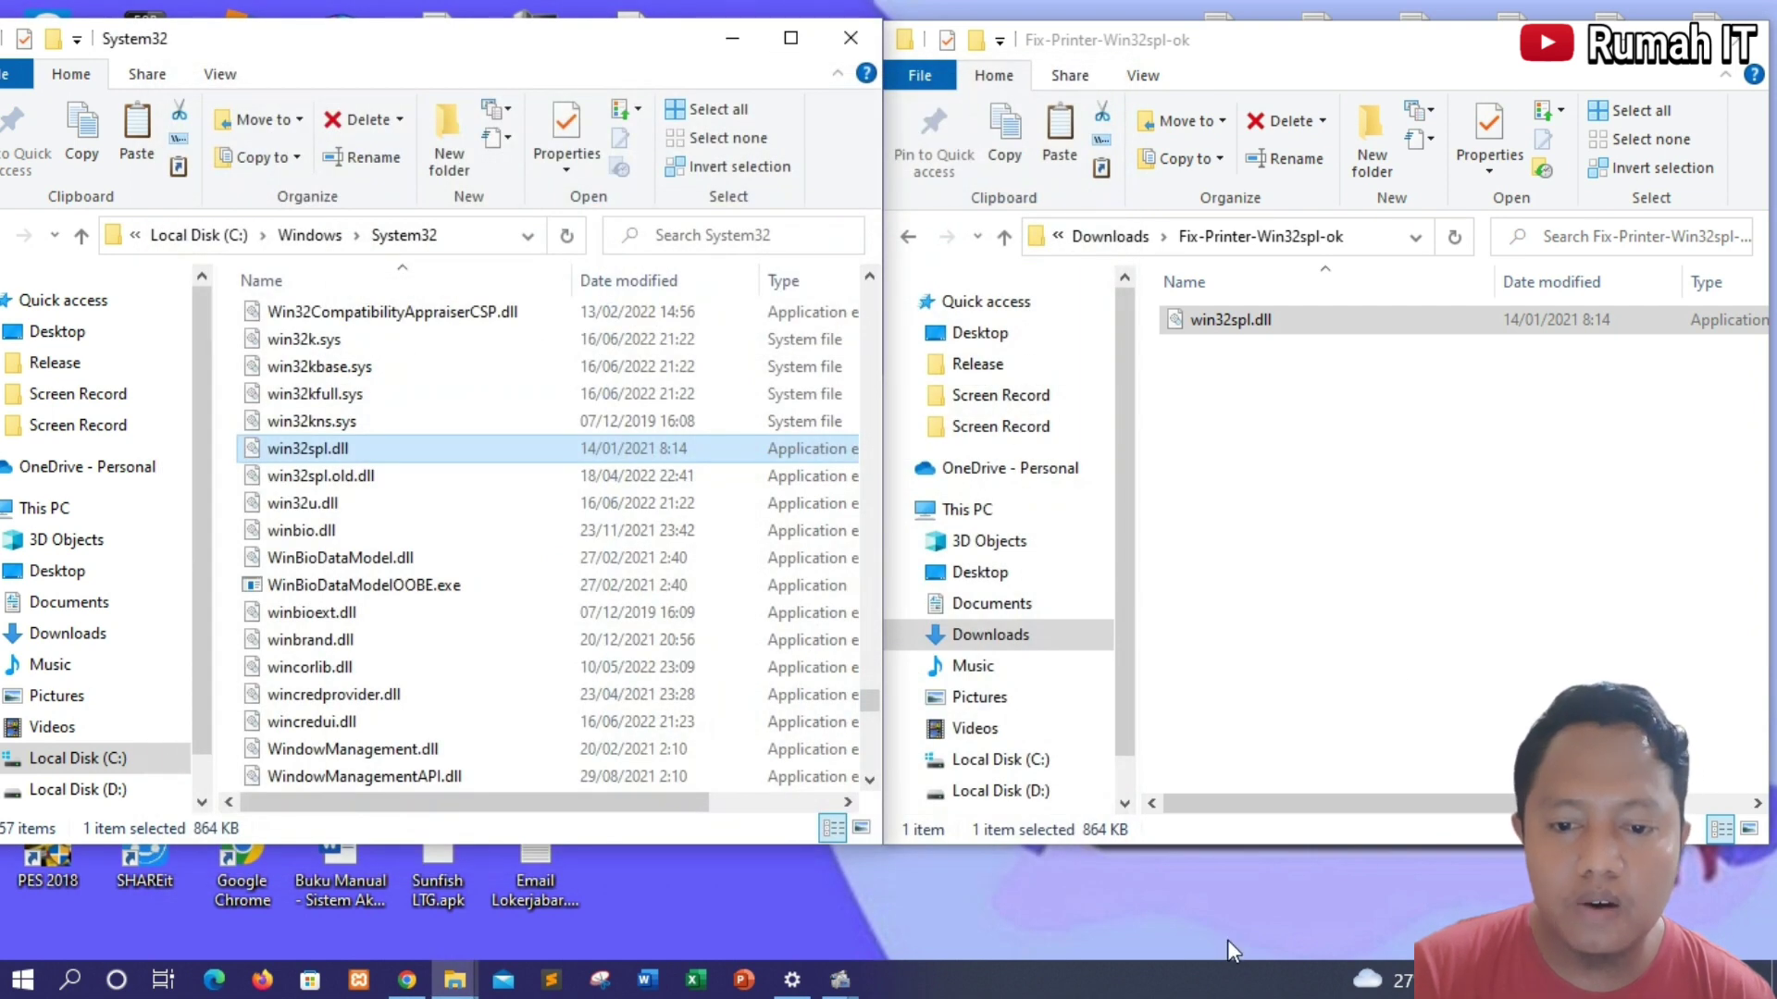